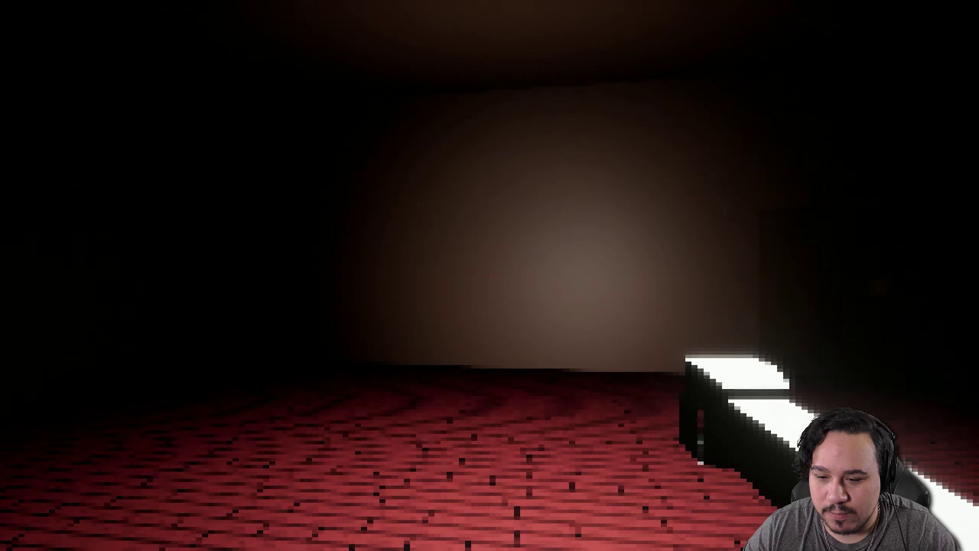
# Walk to the yellow-button door, open it, and enter the dark room.
pyautogui.press('w')
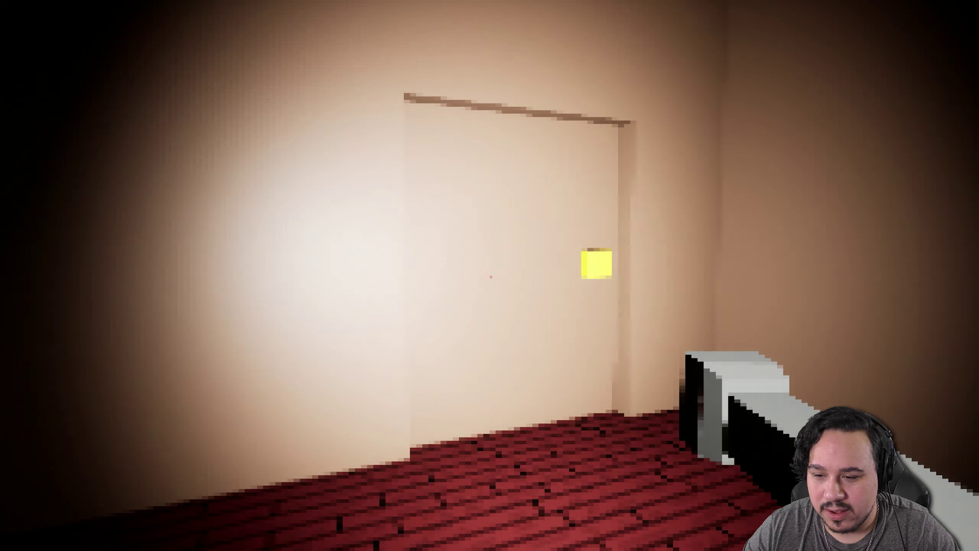
pyautogui.press('w')
pyautogui.press('e')
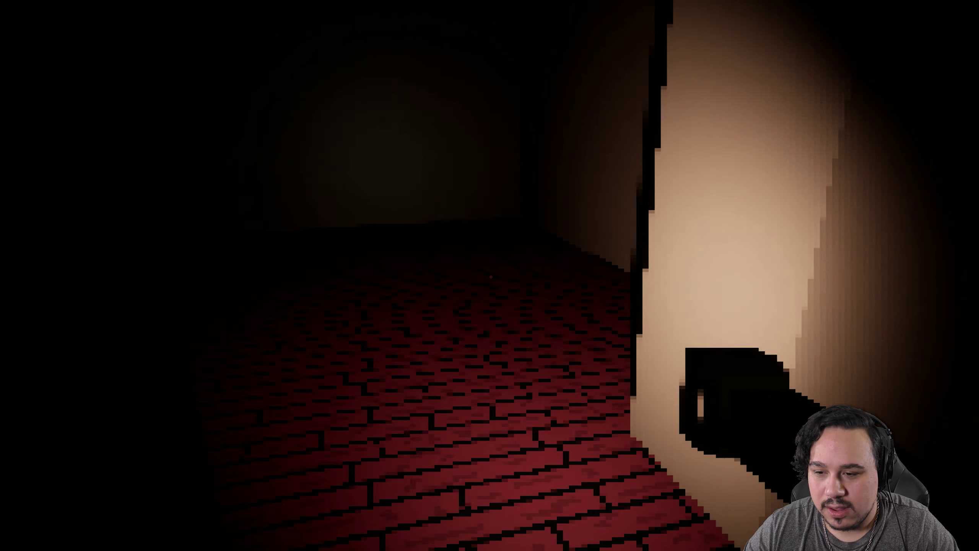
pyautogui.press('w')
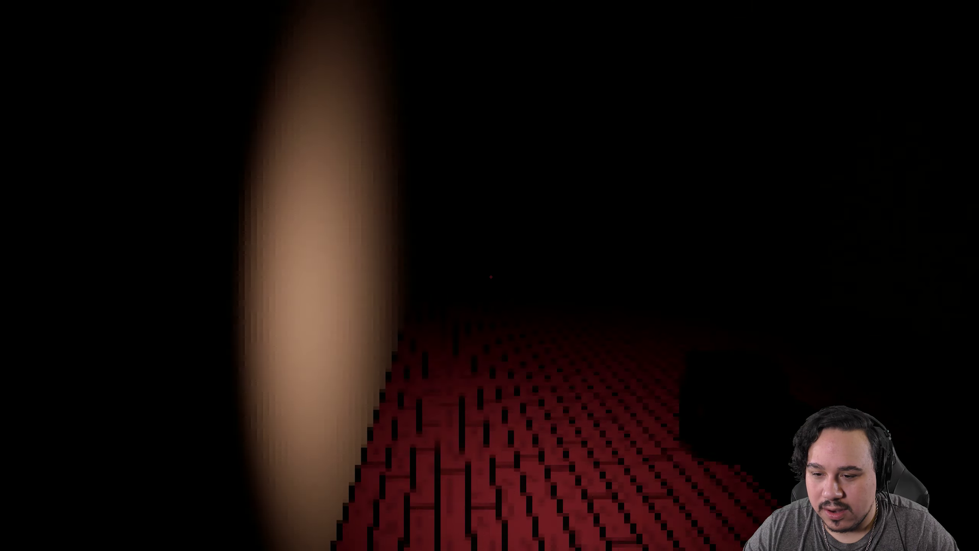
pyautogui.press('w')
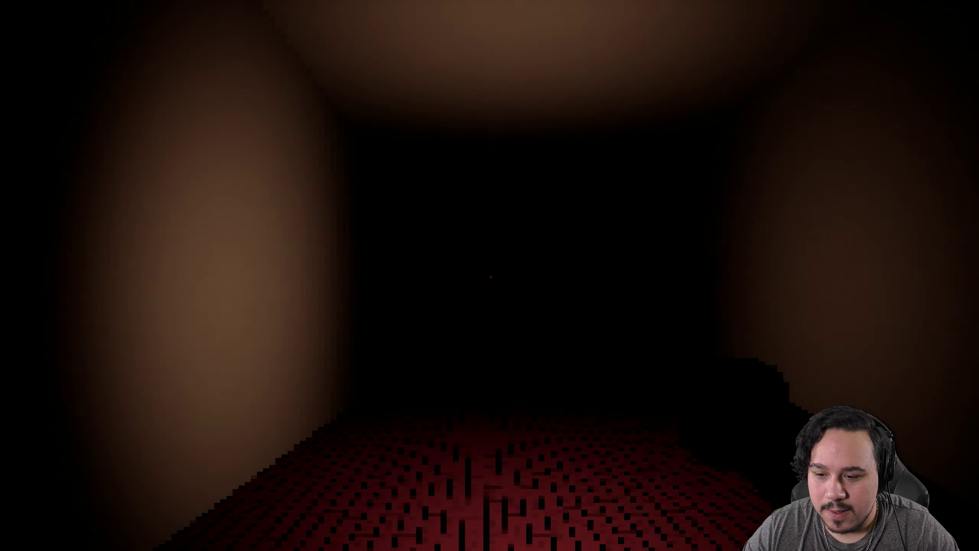
# Explore the dark corridor's side door and white door, ending facing the red-floored corridor.
pyautogui.press('w')
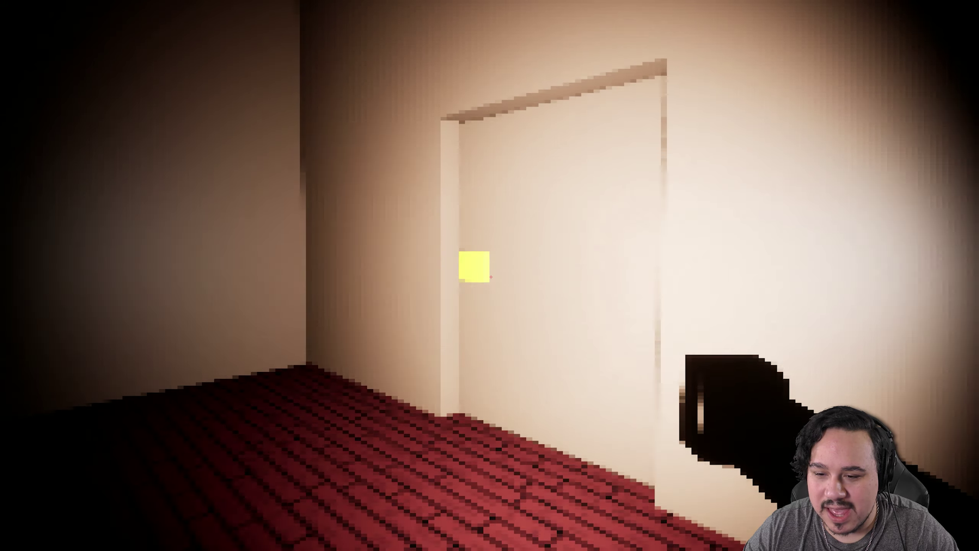
pyautogui.press('w')
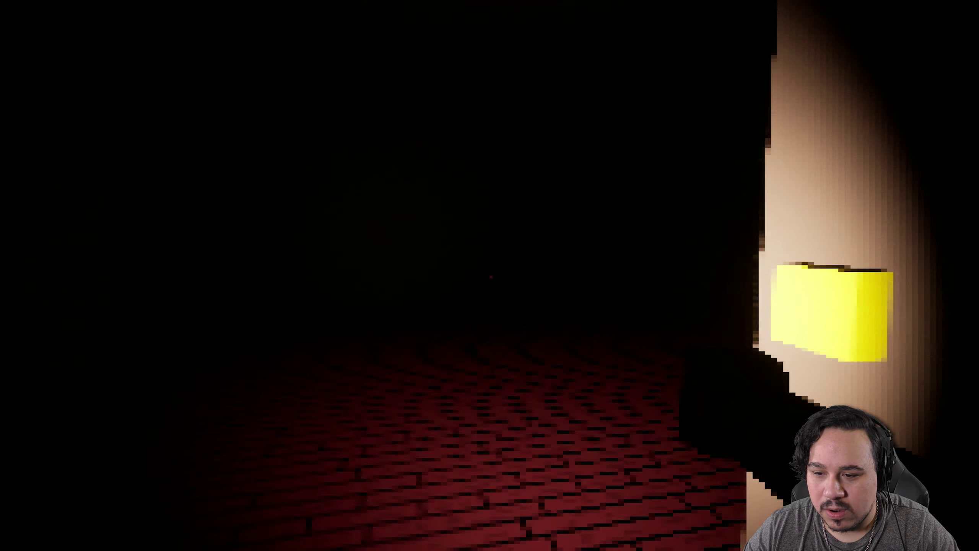
pyautogui.press('w')
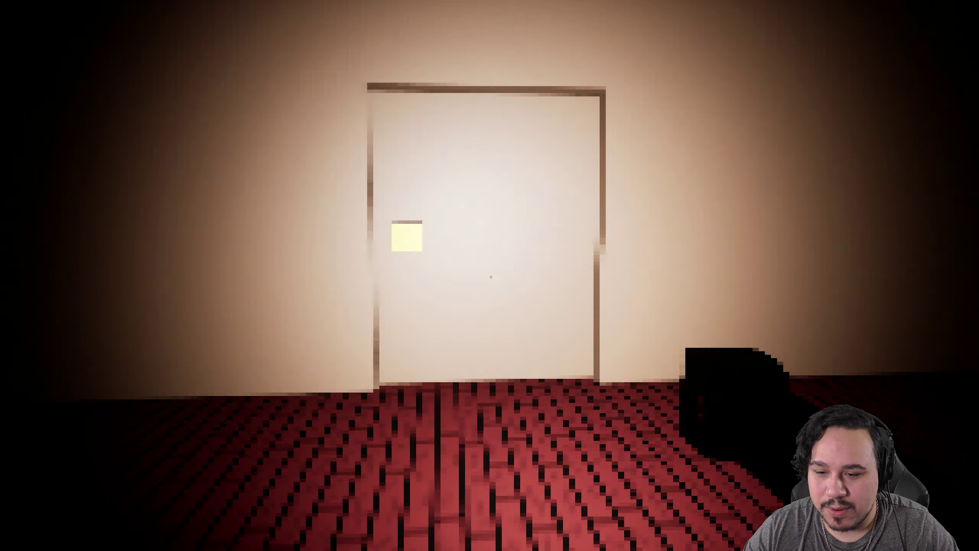
pyautogui.press('w')
pyautogui.press('w')
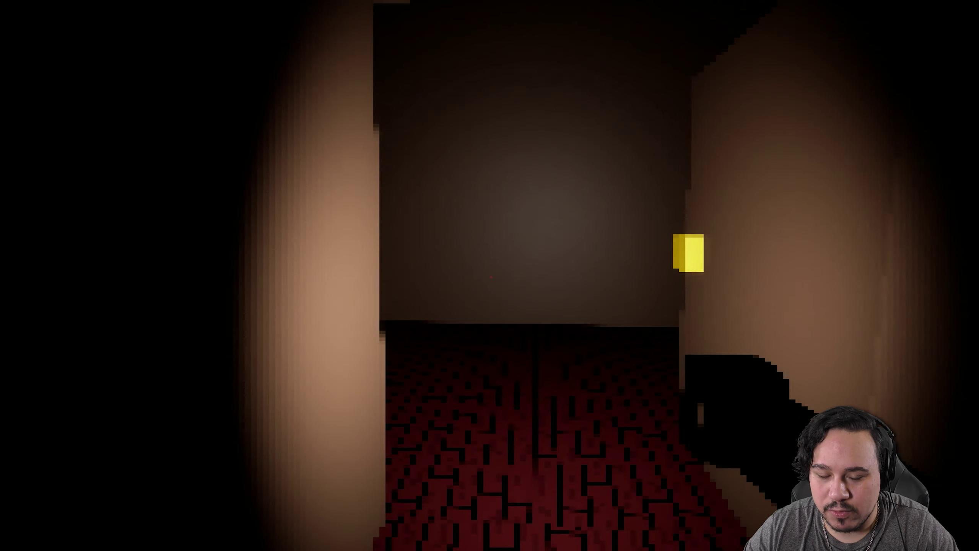
pyautogui.press('w')
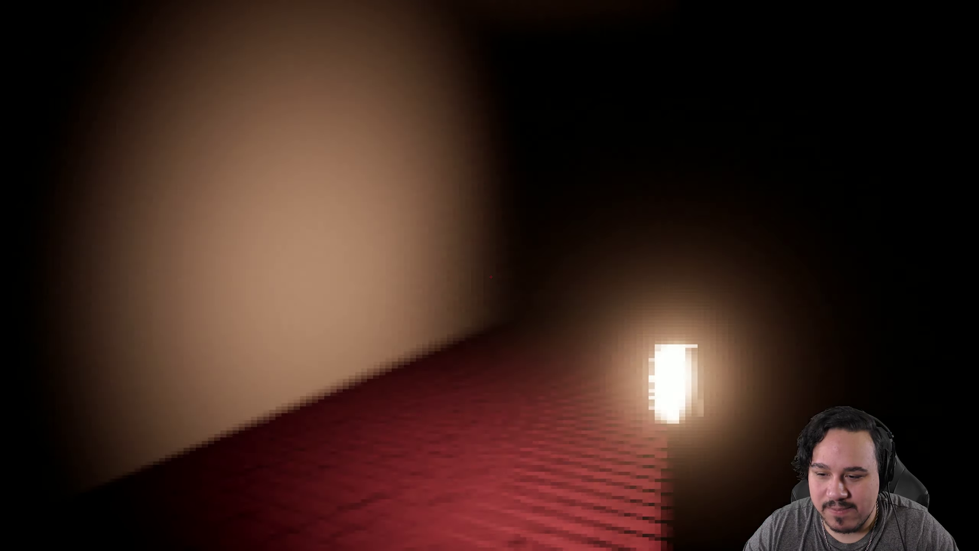
pyautogui.press('w')
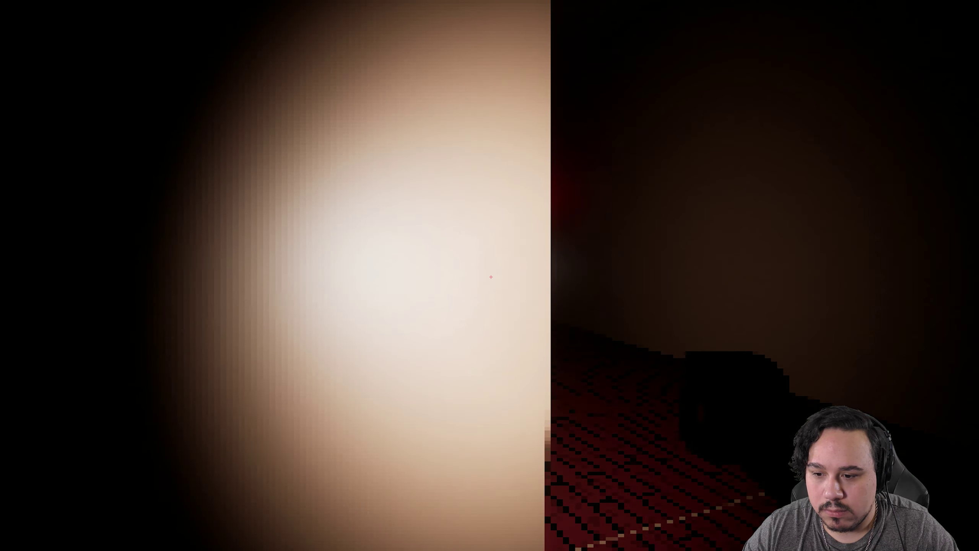
# Follow the red-floored corridor into the room with the red couch, grandfather clock and table.
pyautogui.press('w')
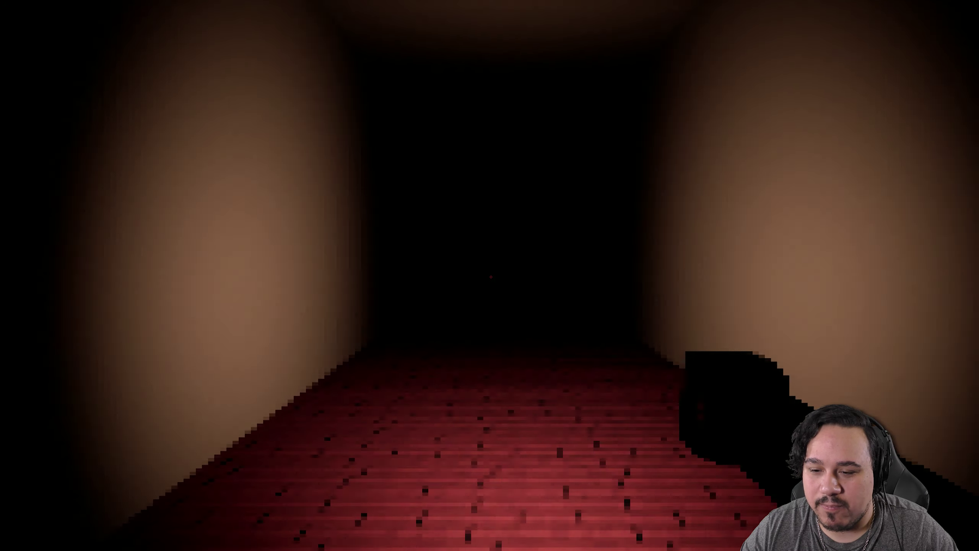
pyautogui.press('w')
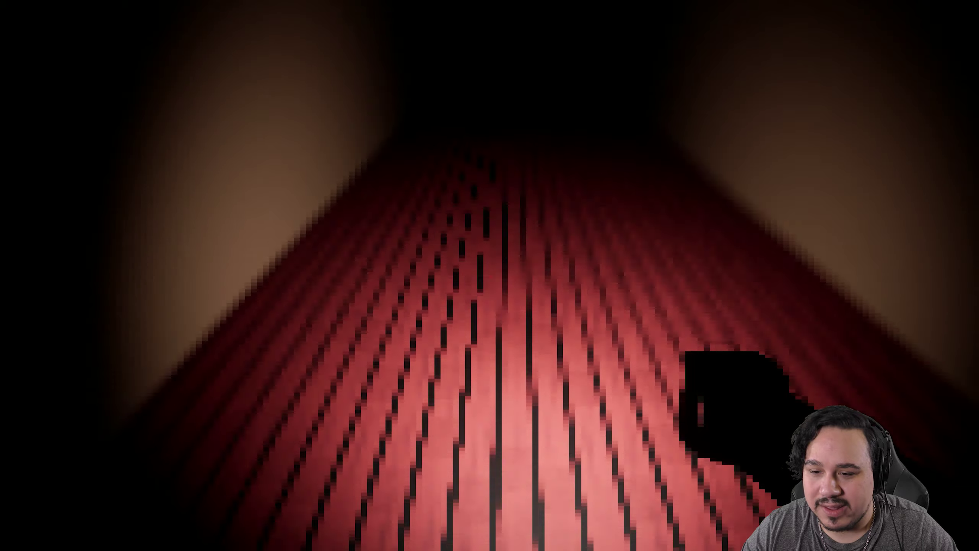
pyautogui.press('w')
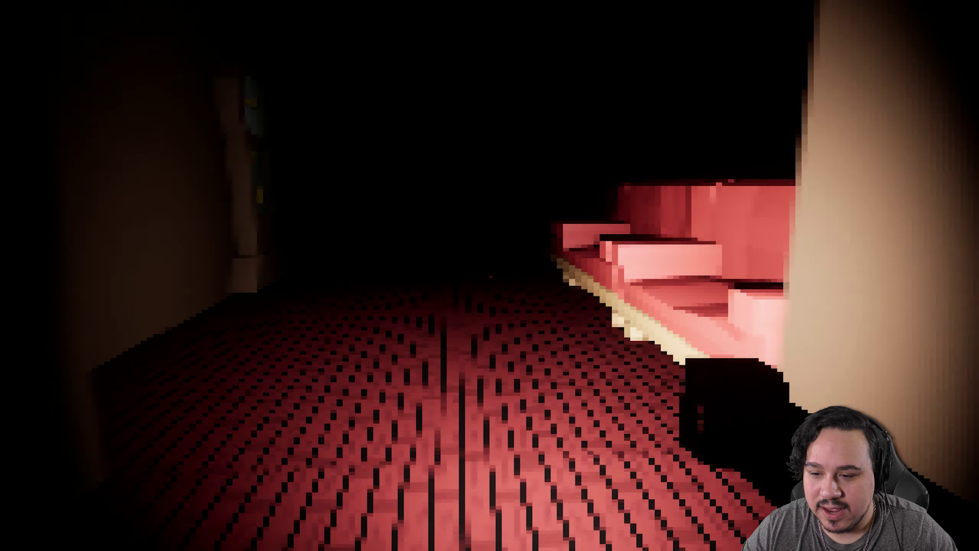
pyautogui.press('w')
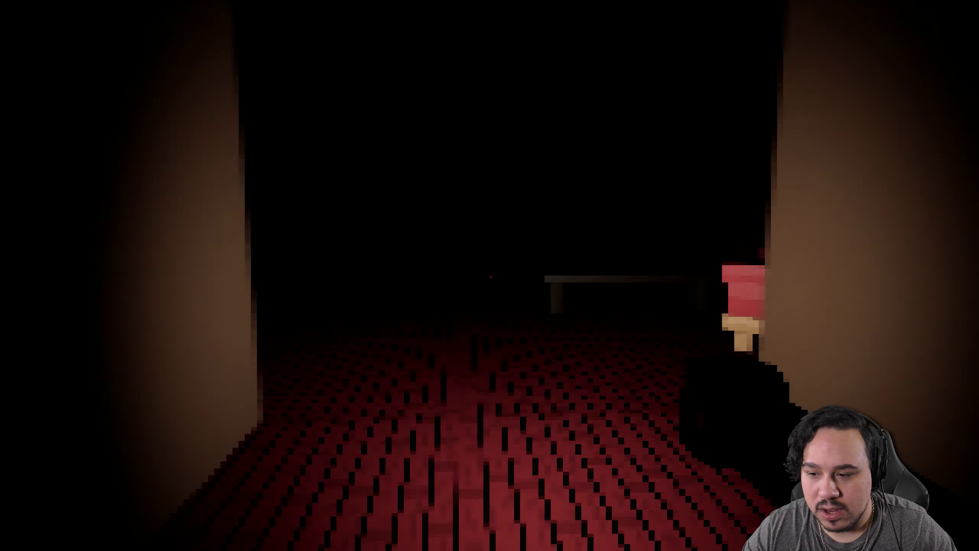
pyautogui.press('w')
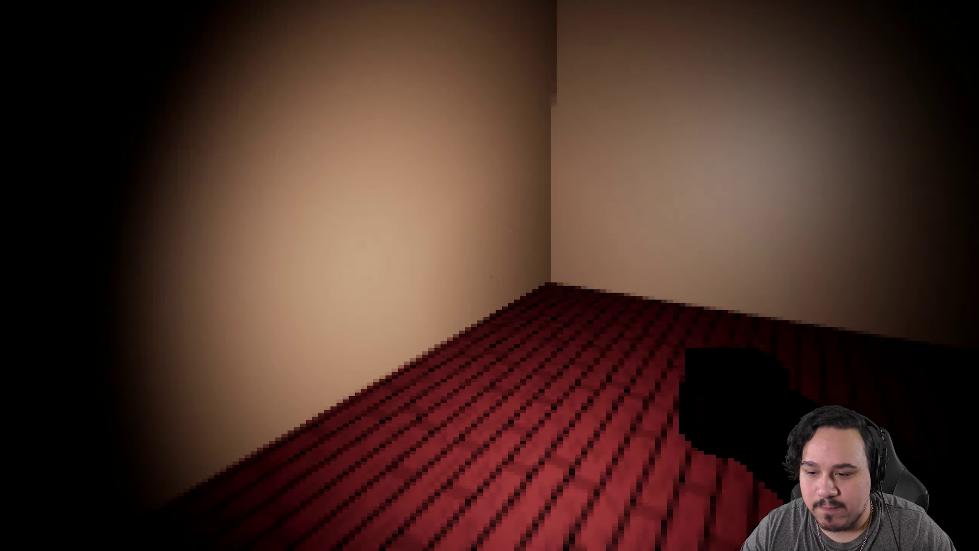
pyautogui.press('w')
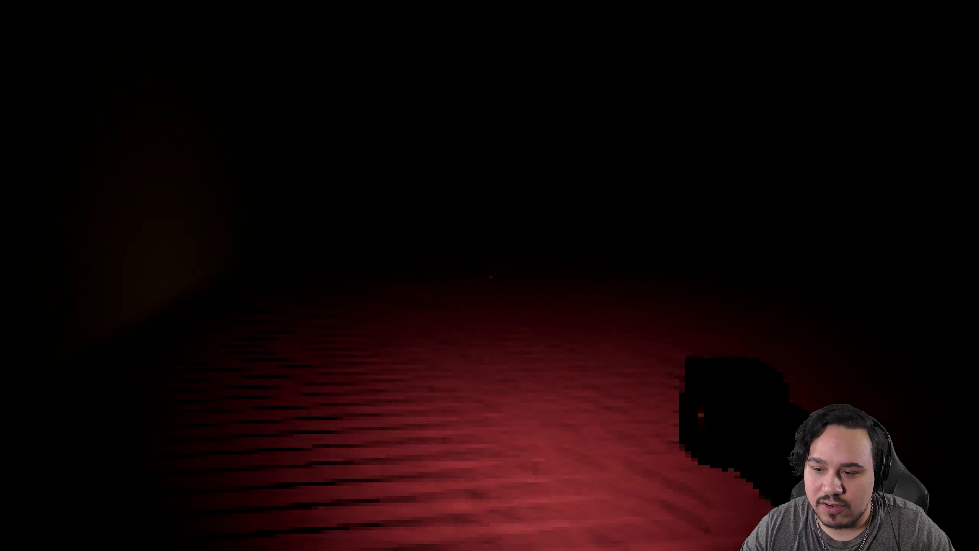
# Walk the red-carpet corridor past a key-locked side door to the wooden door.
pyautogui.press('w')
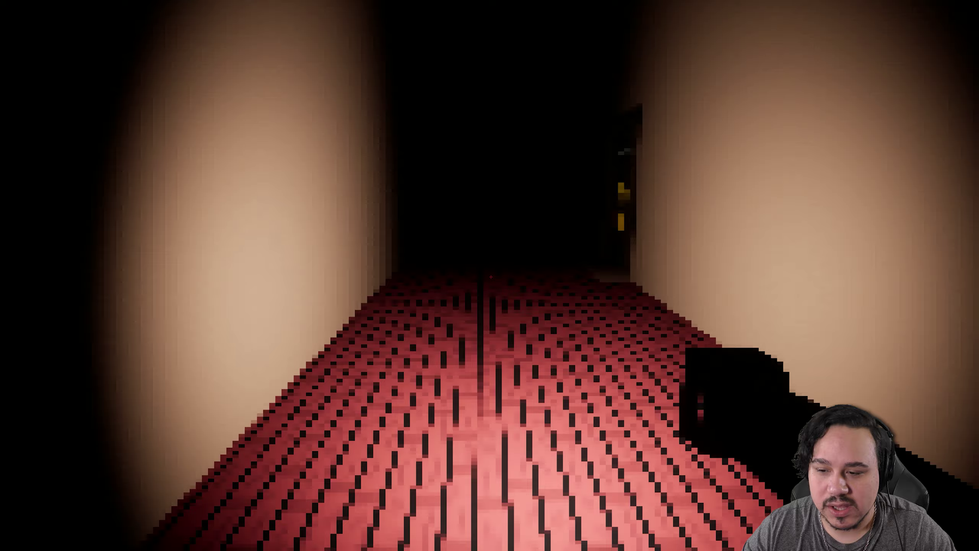
pyautogui.press('w')
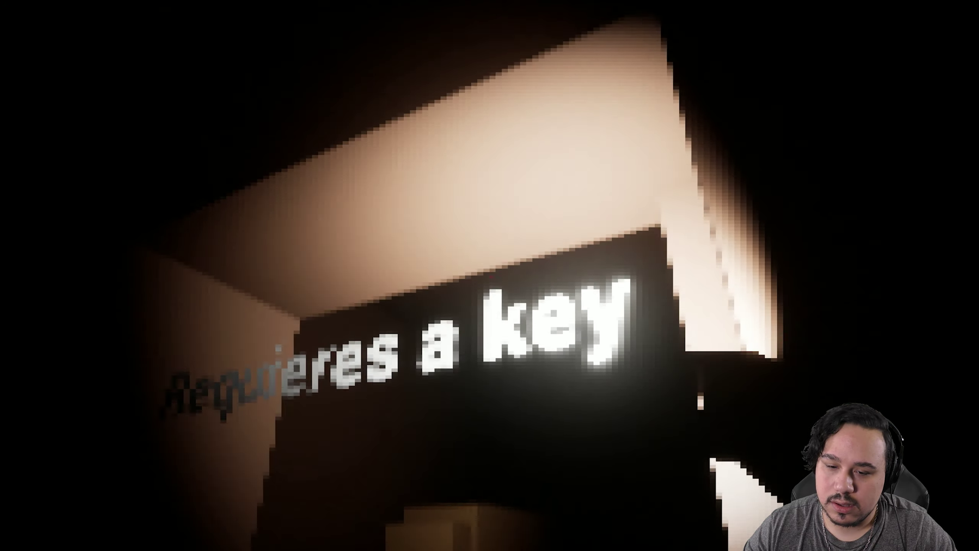
pyautogui.press('s')
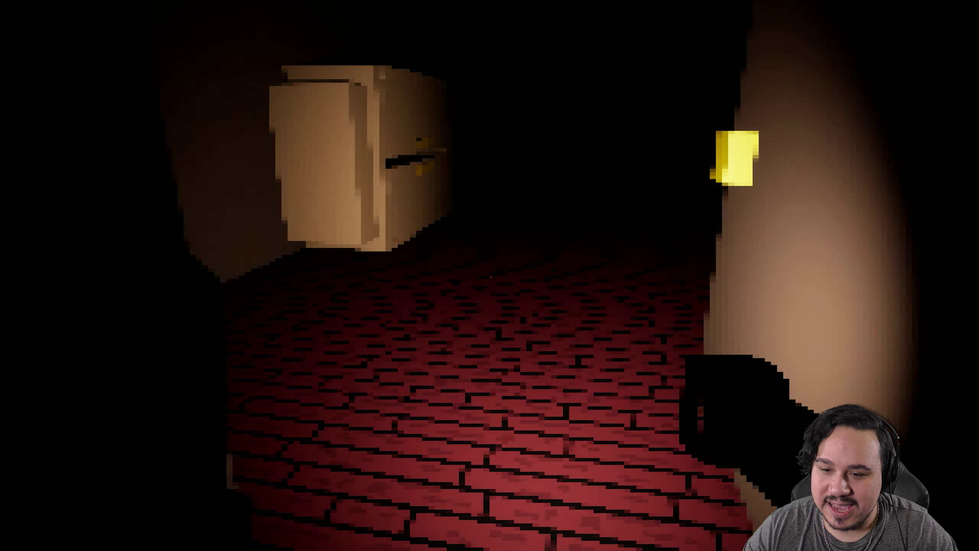
pyautogui.press('w')
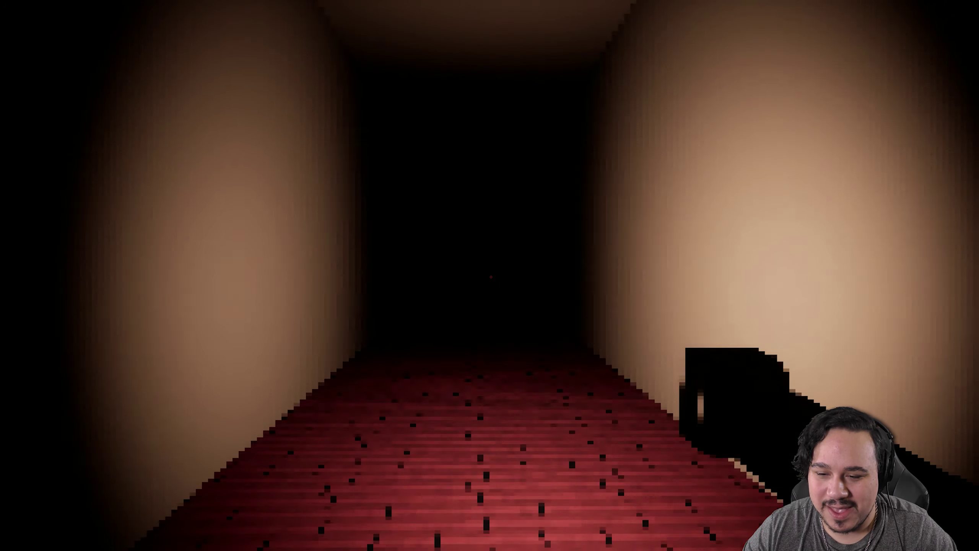
pyautogui.press('w')
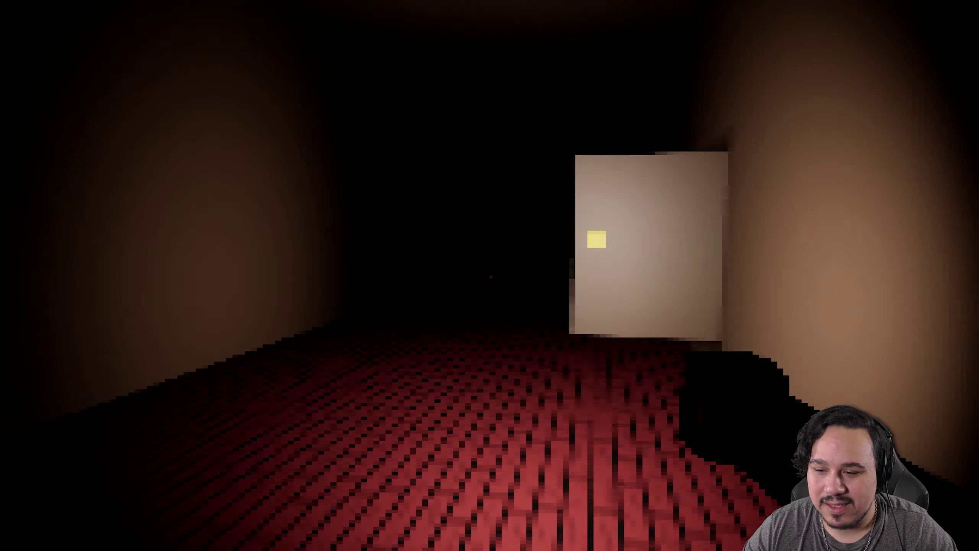
# Enter the pink-bed bedroom and take the Hammer from the lit nightstand.
pyautogui.click(490, 278)
pyautogui.press('w')
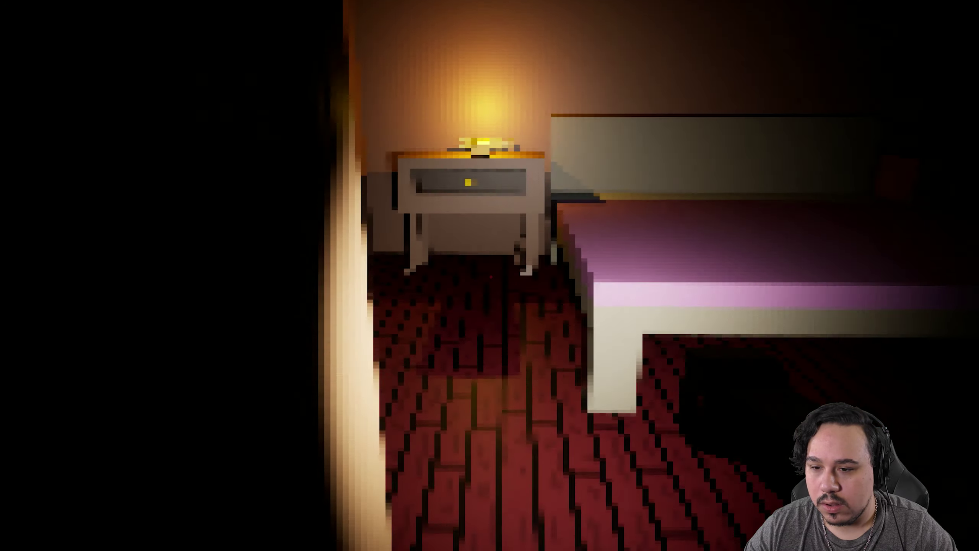
pyautogui.press('w')
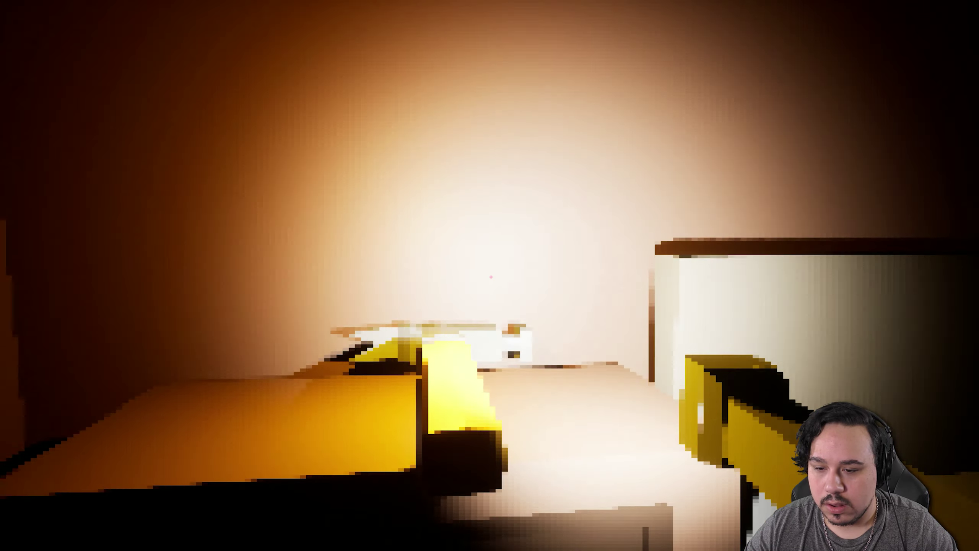
pyautogui.click(491, 276)
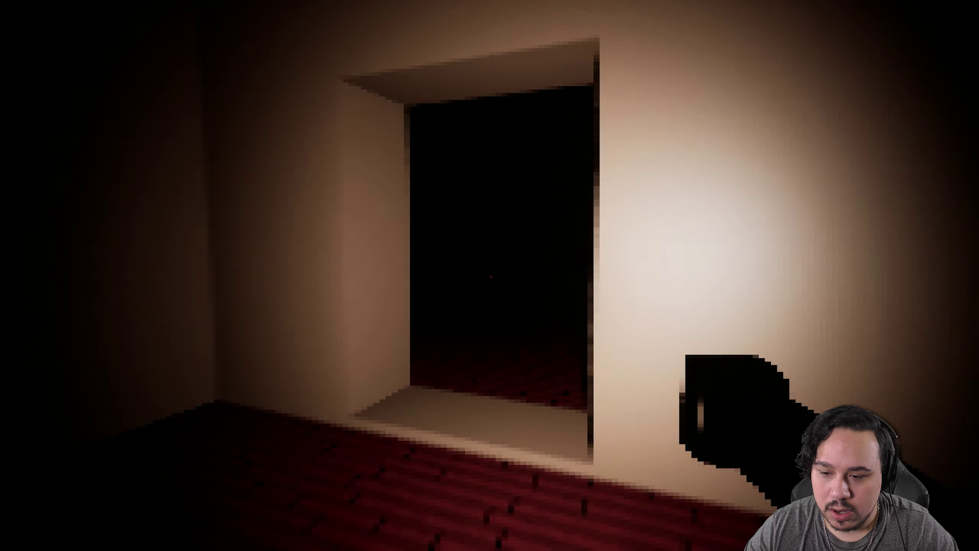
# Smash the hammer-breakable wall and take the crowbar from the shelved room's table.
pyautogui.press('w')
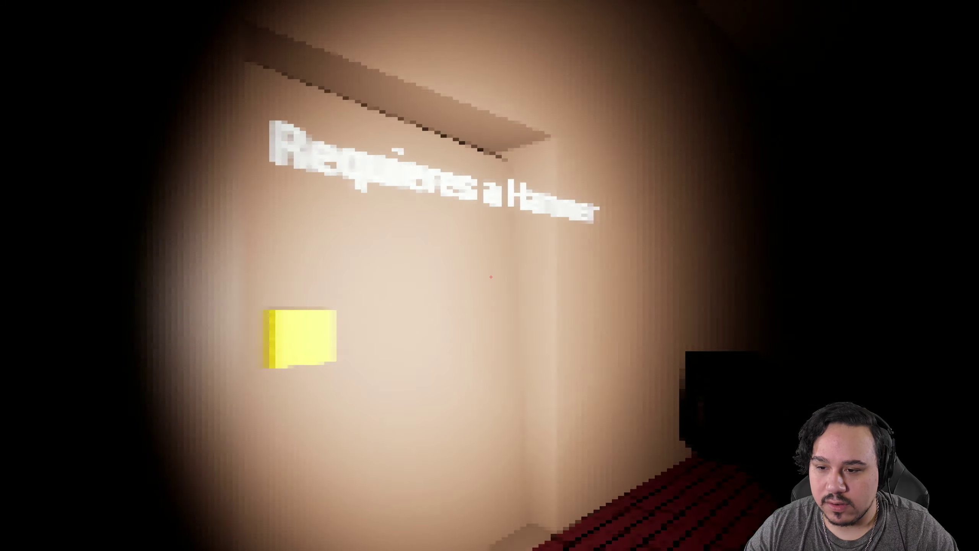
pyautogui.click(491, 277)
pyautogui.press('w')
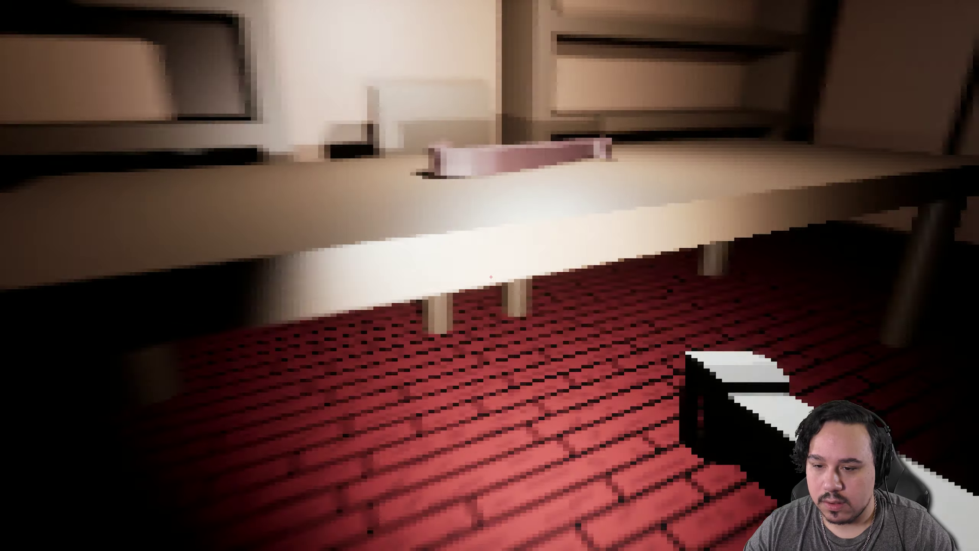
pyautogui.click(491, 276)
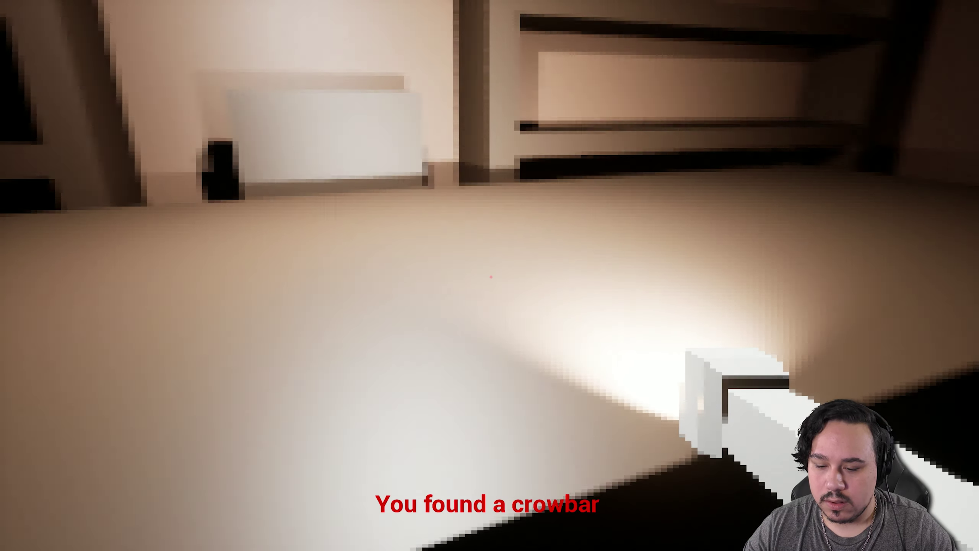
# Go through the right-hand door and take the gold key from the nightstand drawer.
pyautogui.press('w')
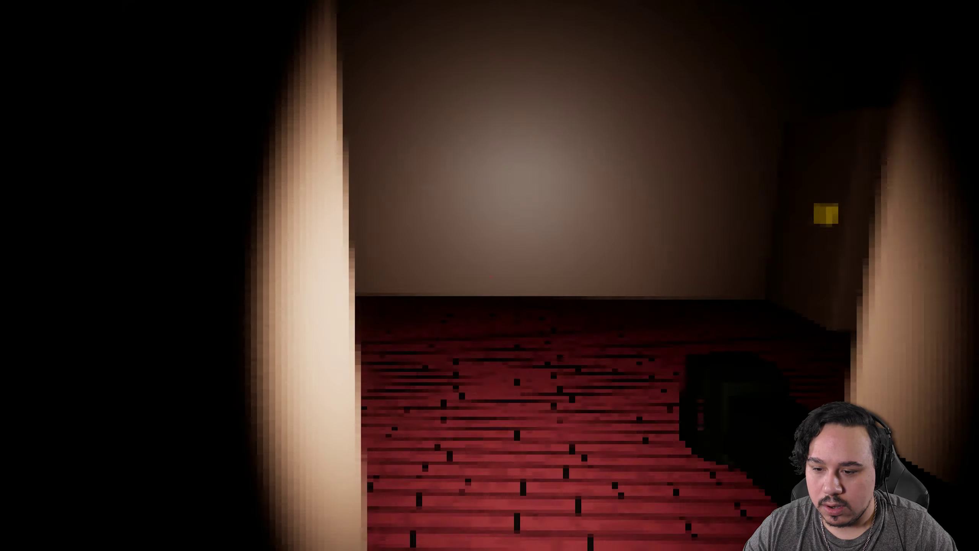
pyautogui.press('w')
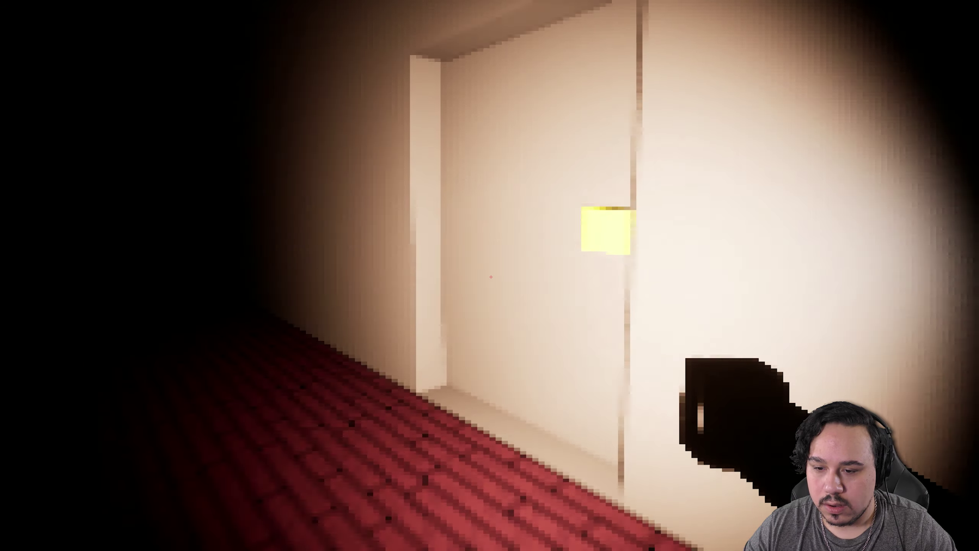
pyautogui.click(492, 276)
pyautogui.press('w')
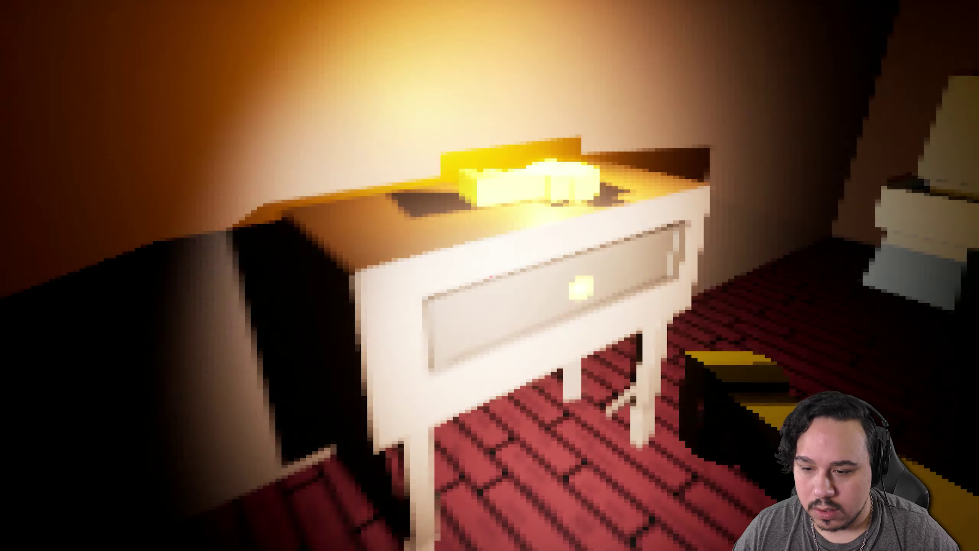
pyautogui.click(491, 276)
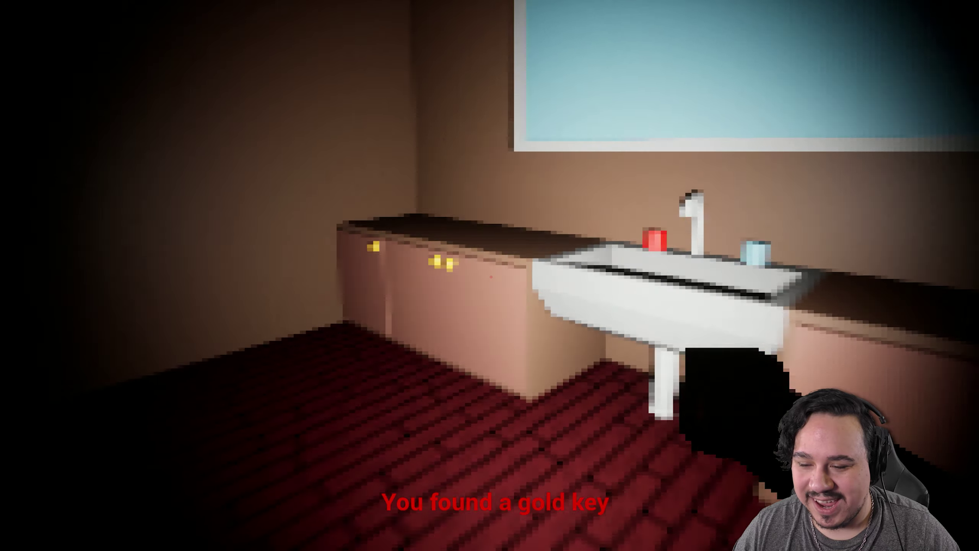
pyautogui.press('w')
pyautogui.press('w')
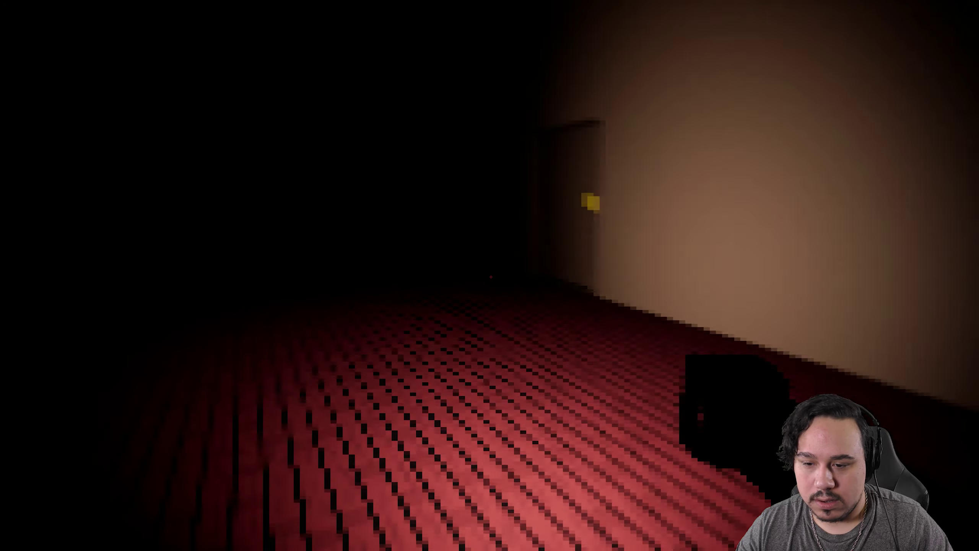
# Walk through the kitchen past its shelves and out of the house.
pyautogui.press('w')
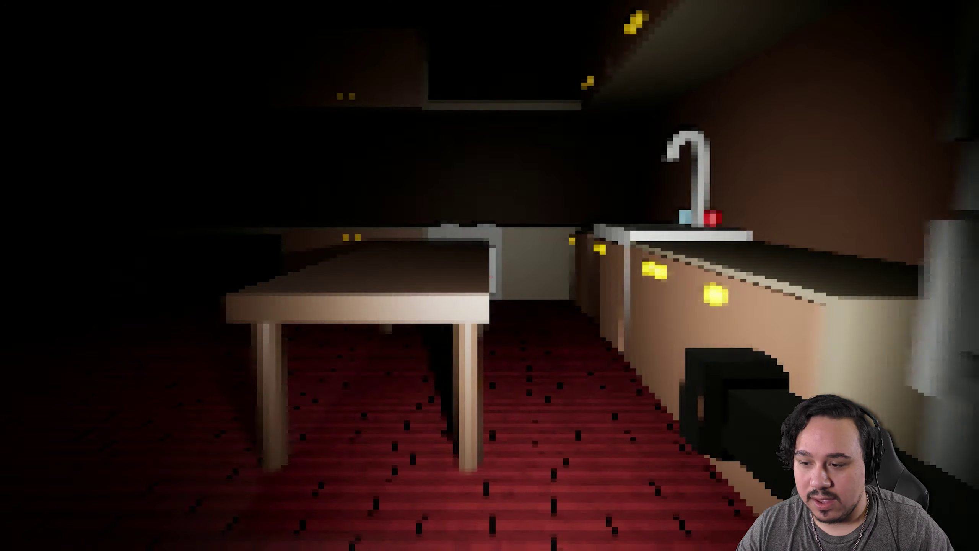
pyautogui.press('w')
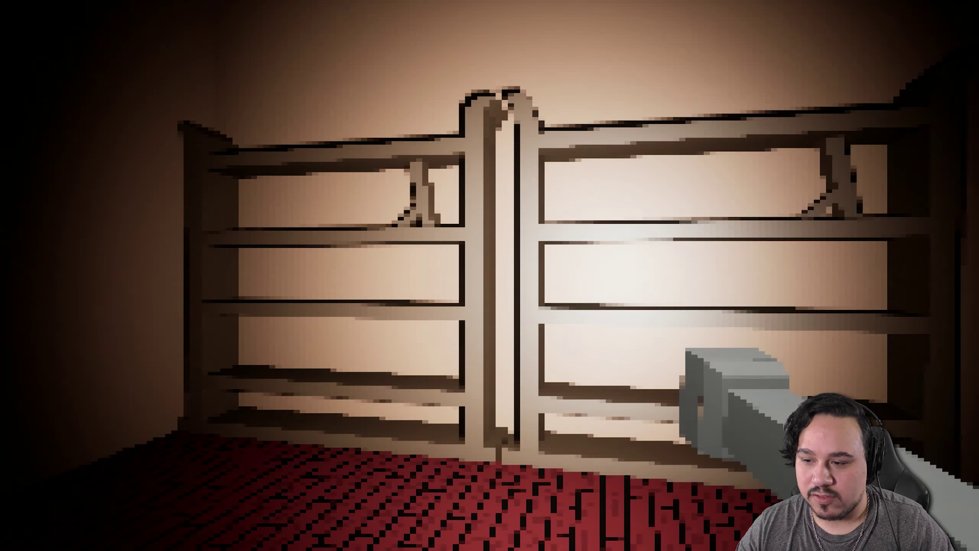
pyautogui.press('w')
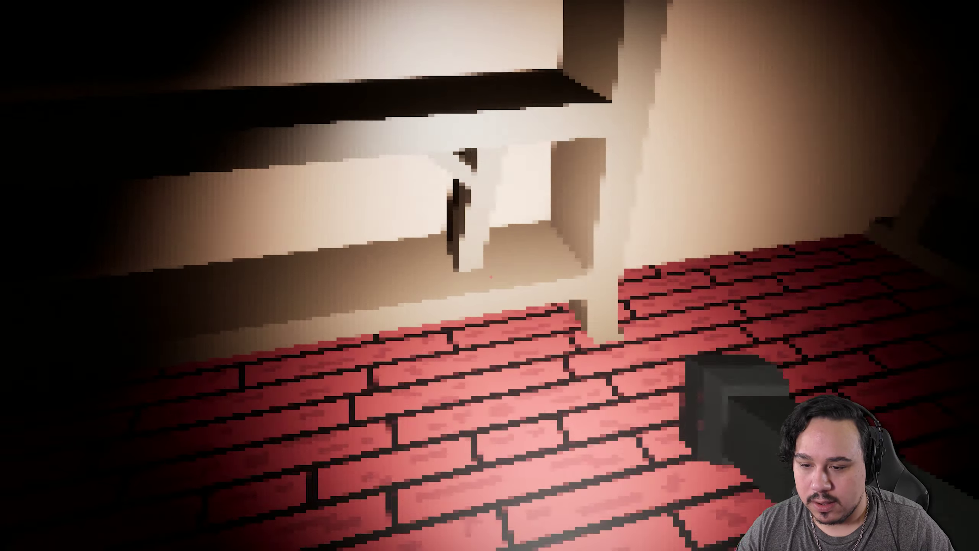
pyautogui.press('w')
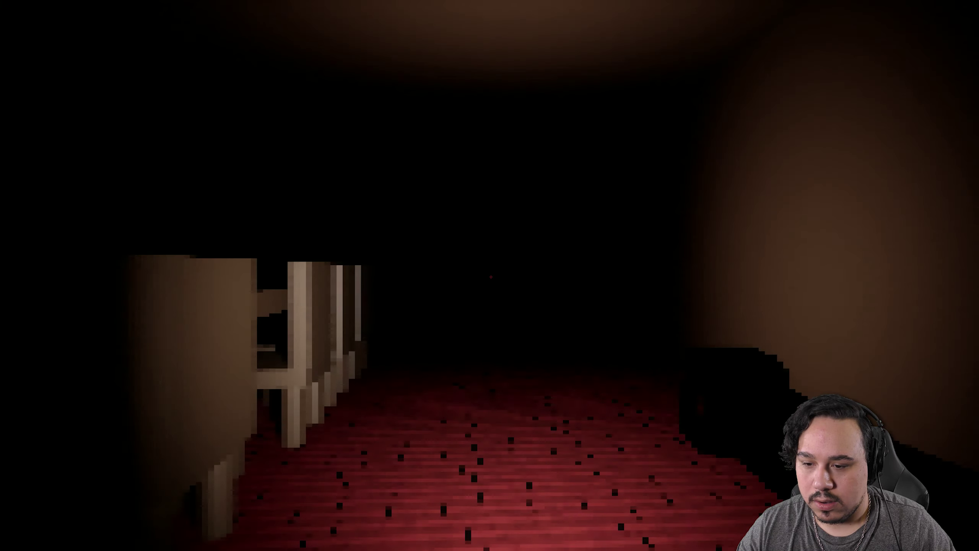
pyautogui.press('w')
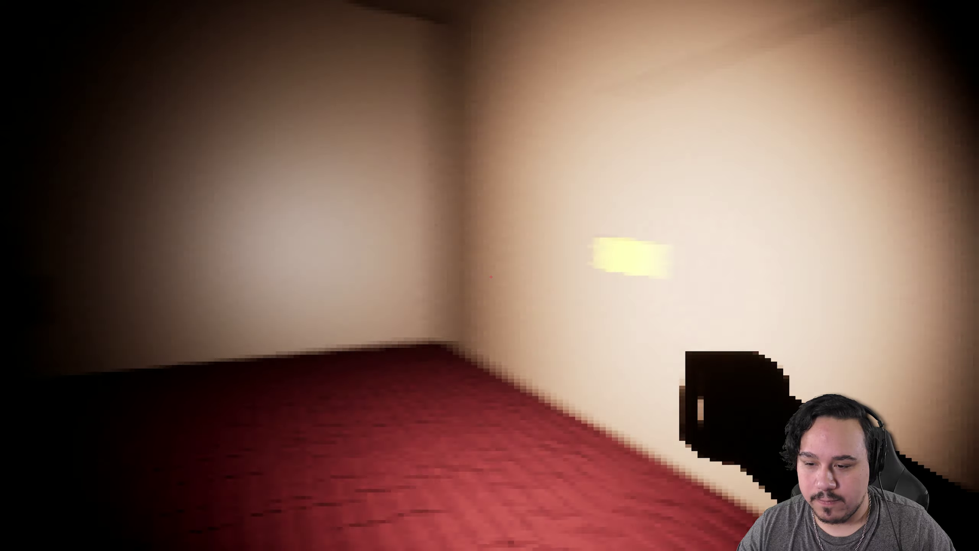
# Weave through the trees to the lit building and enter its red-floored hallway.
pyautogui.press('w')
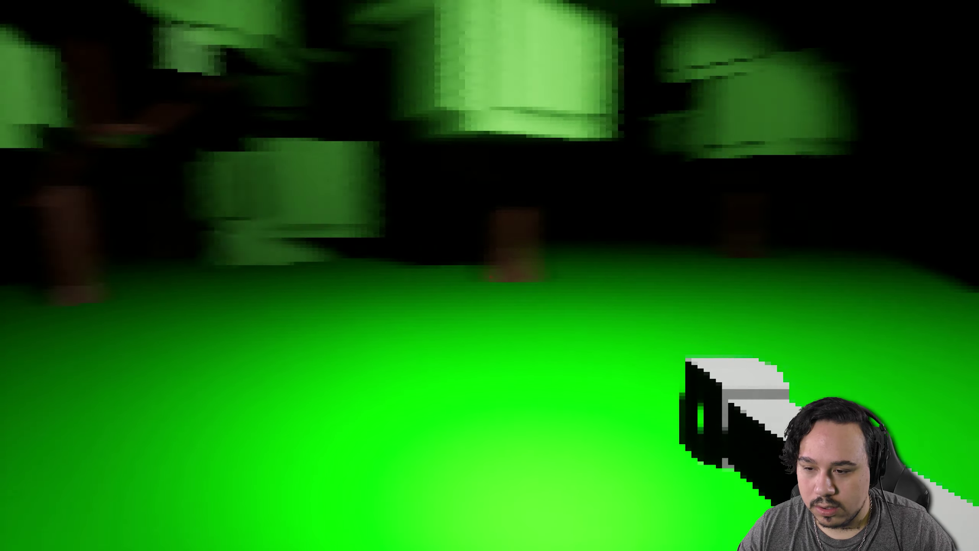
pyautogui.press('w')
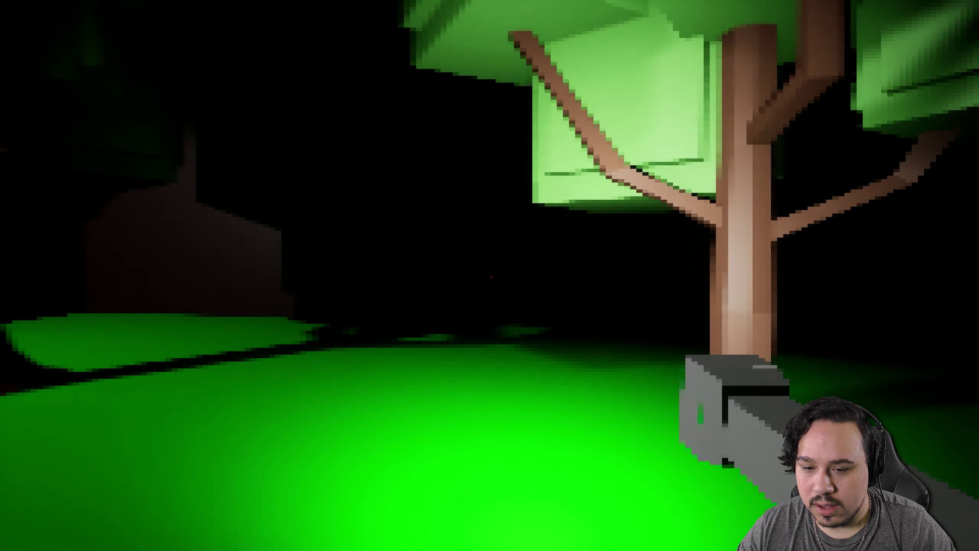
pyautogui.press('w')
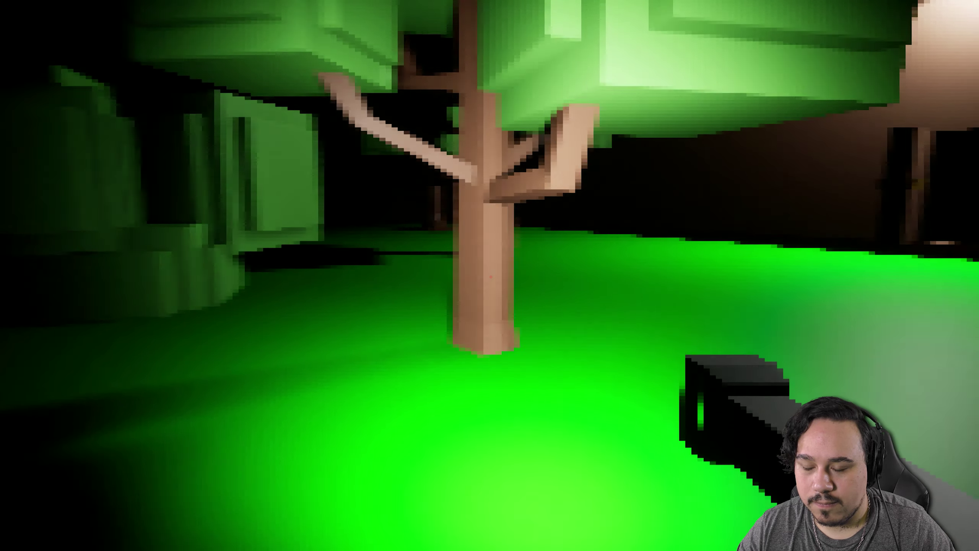
pyautogui.press('w')
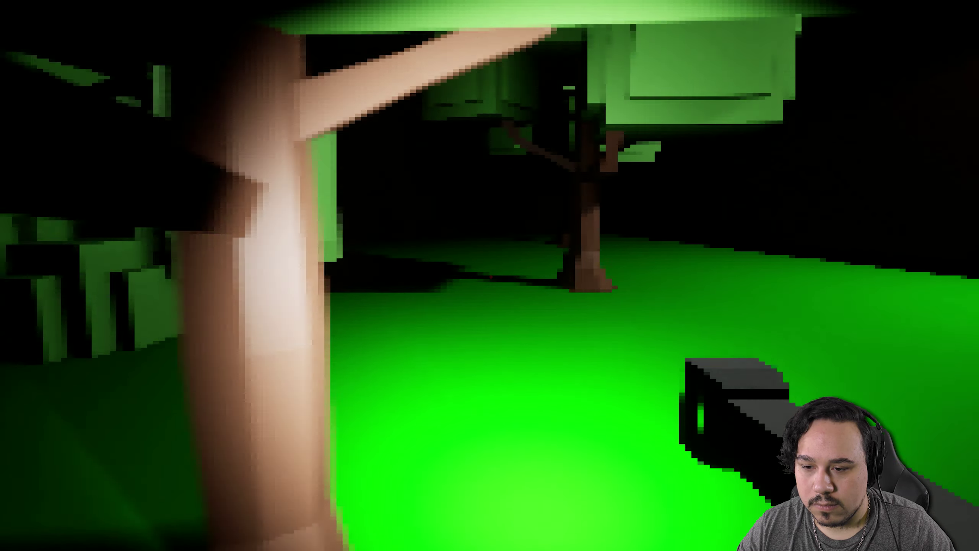
pyautogui.press('w')
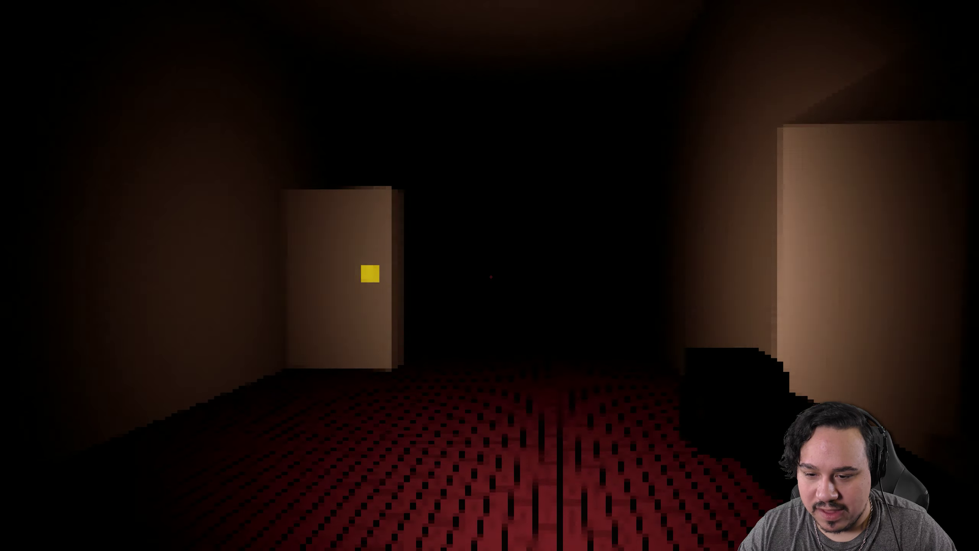
# Follow the hallway into the cabinet room and pick up the bolt cutters.
pyautogui.press('w')
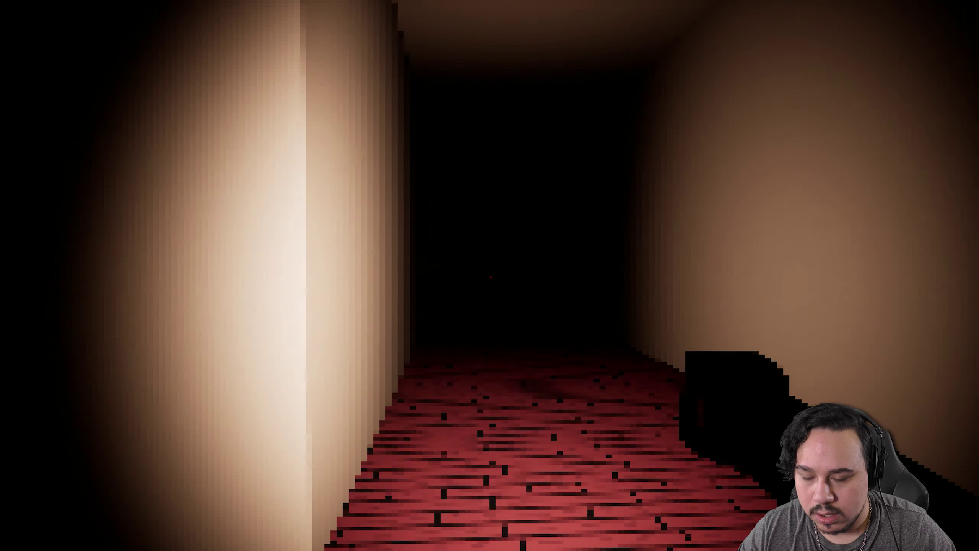
pyautogui.press('w')
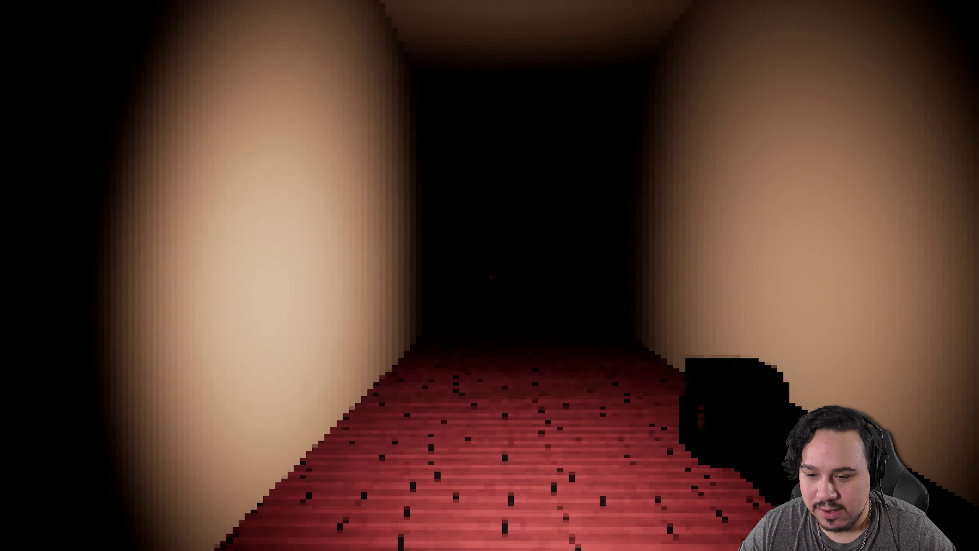
pyautogui.press('w')
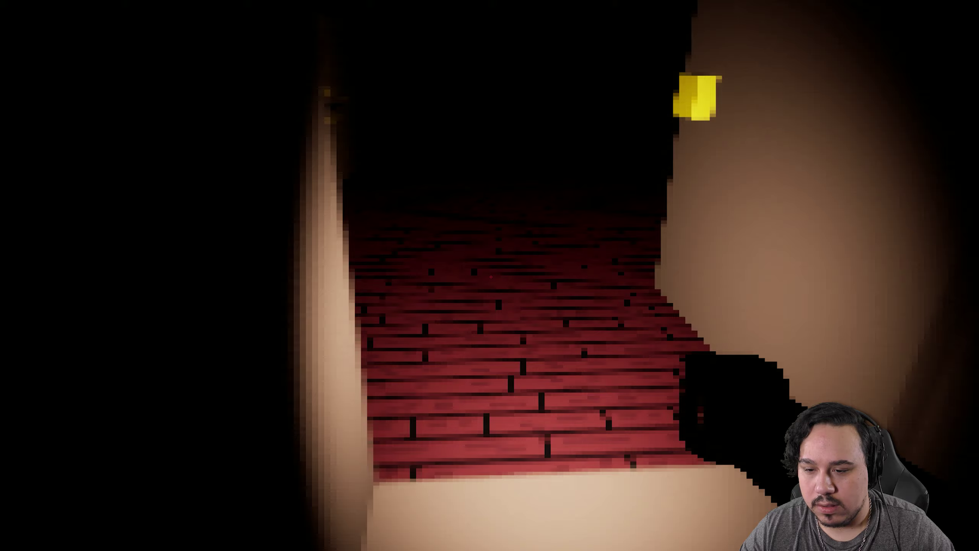
pyautogui.press('w')
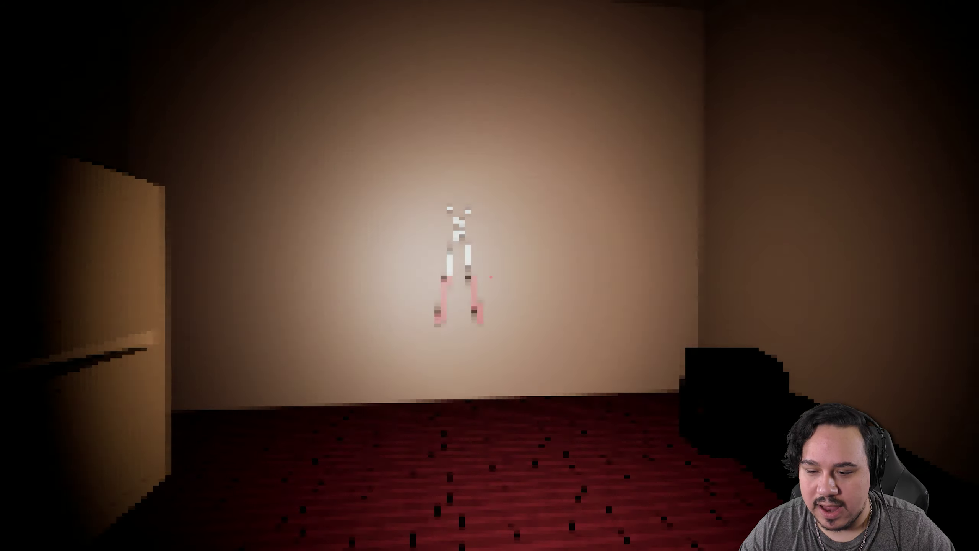
pyautogui.press('w')
pyautogui.press('e')
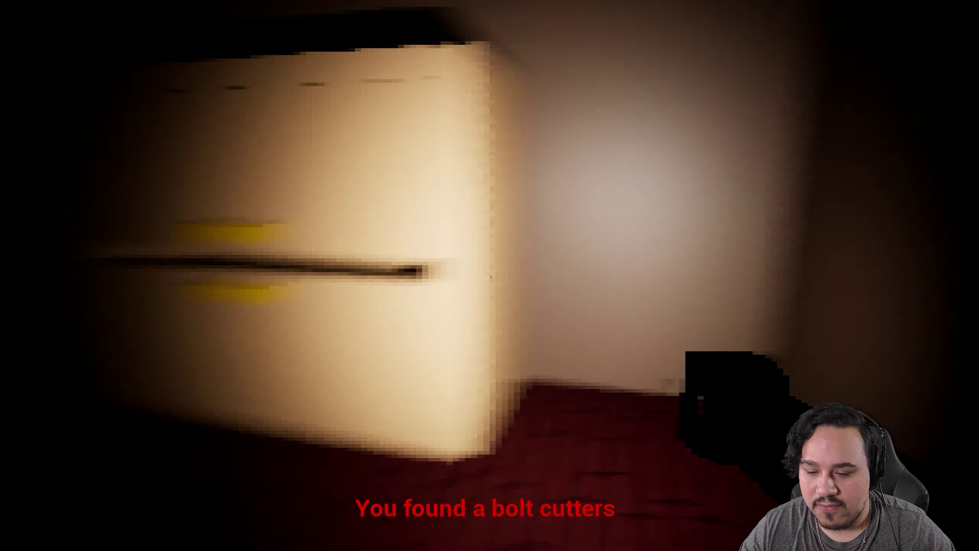
# Walk the long dark corridor toward the red doorway and open the right-wall door.
pyautogui.press('w')
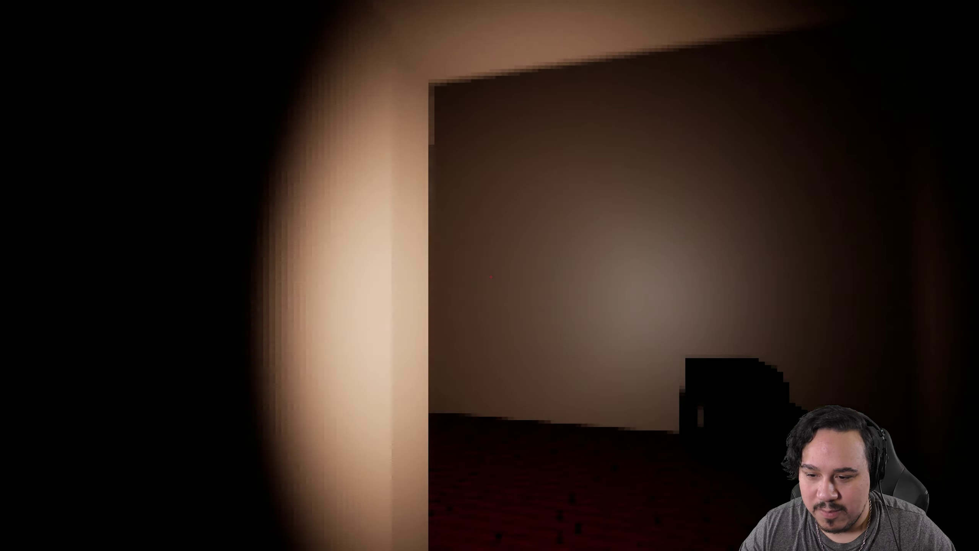
pyautogui.press('w')
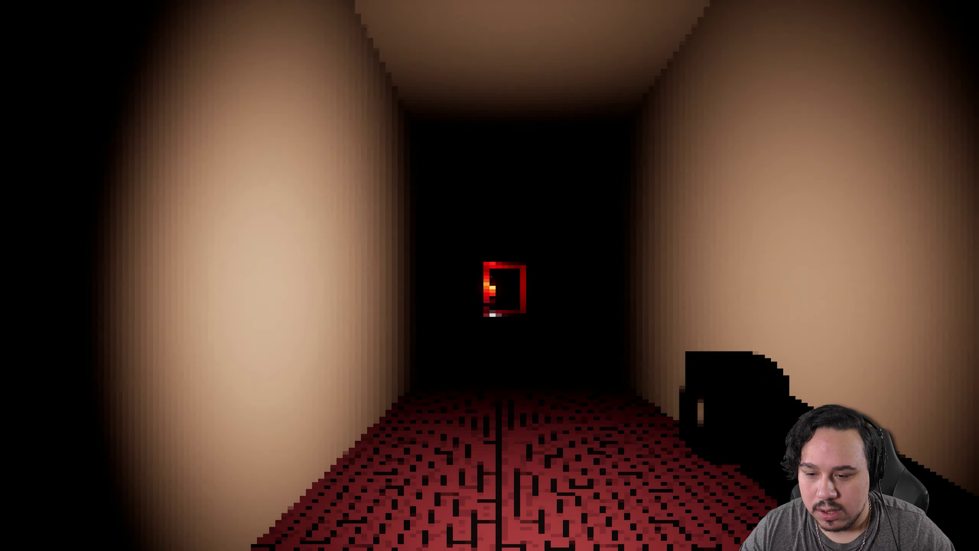
pyautogui.press('w')
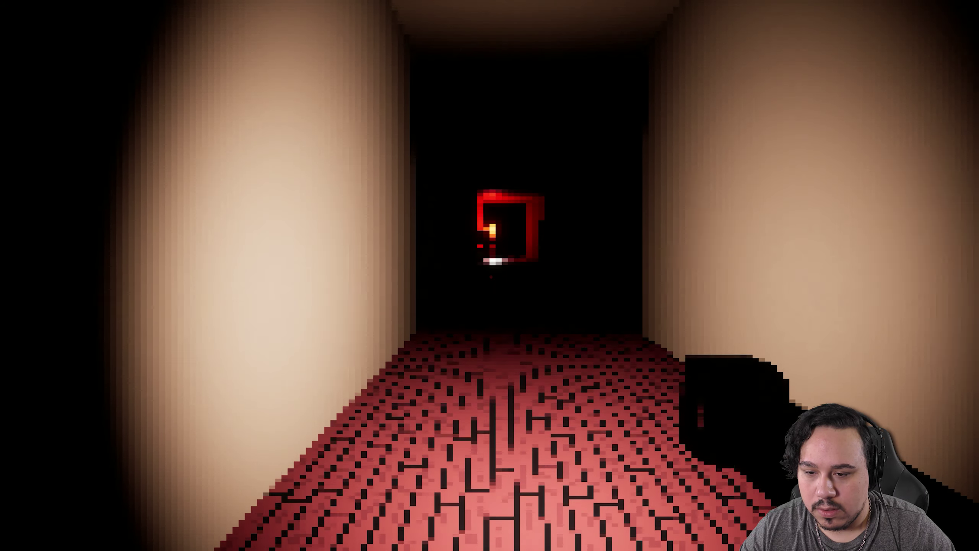
pyautogui.press('w')
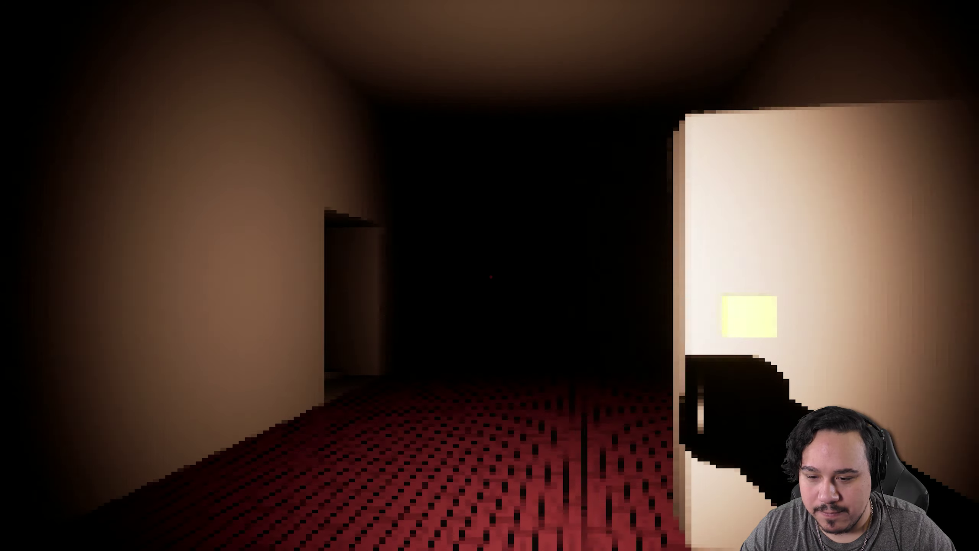
pyautogui.press('e')
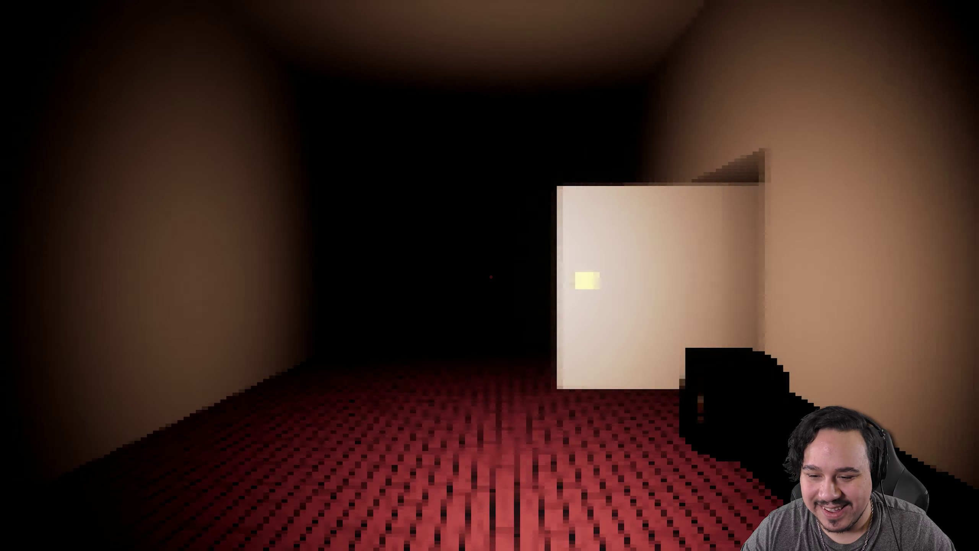
pyautogui.press('w')
pyautogui.press('w')
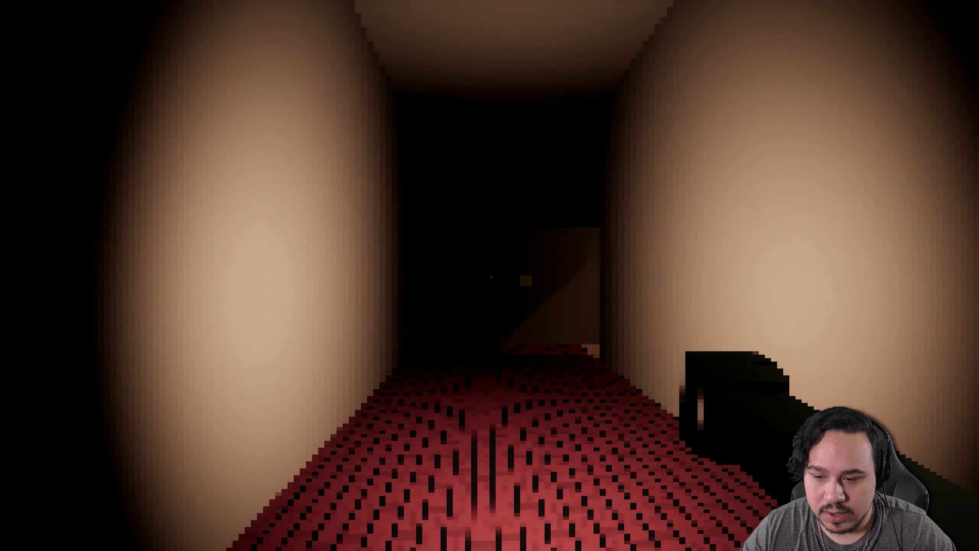
# Open the left corridor's end door and cross the library past the piano and fireplace.
pyautogui.press('w')
pyautogui.press('e')
pyautogui.press('w')
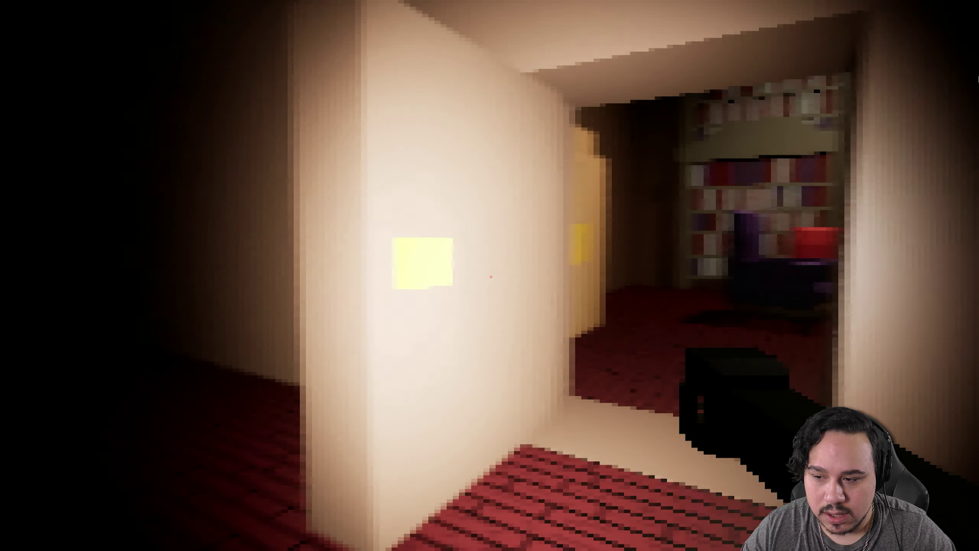
pyautogui.press('w')
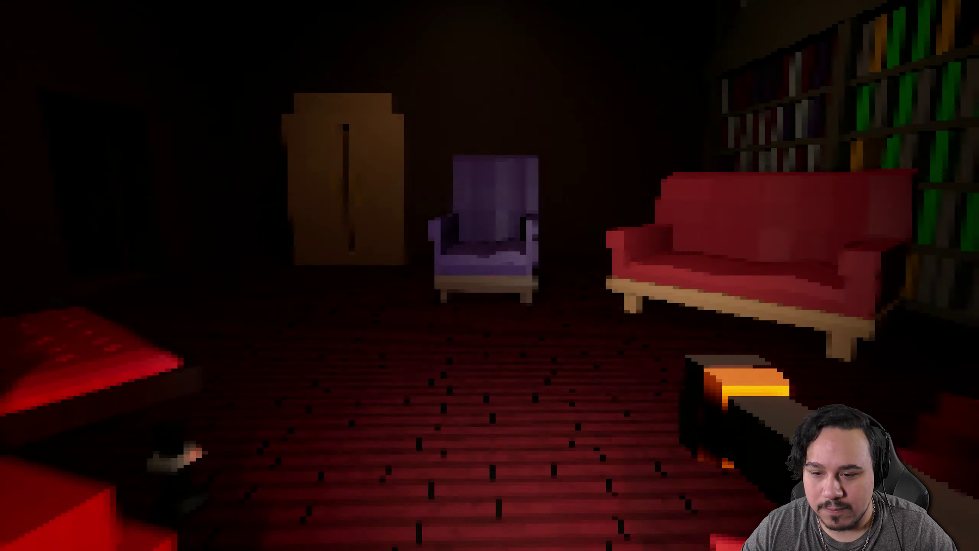
pyautogui.press('w')
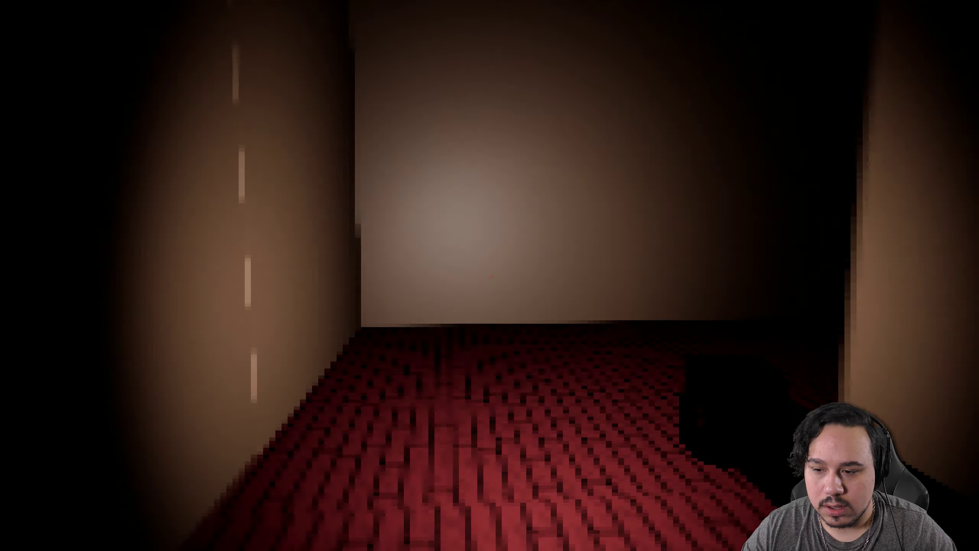
# Walk down the corridor and through the yellow-handled door into the dim corridor.
pyautogui.press('w')
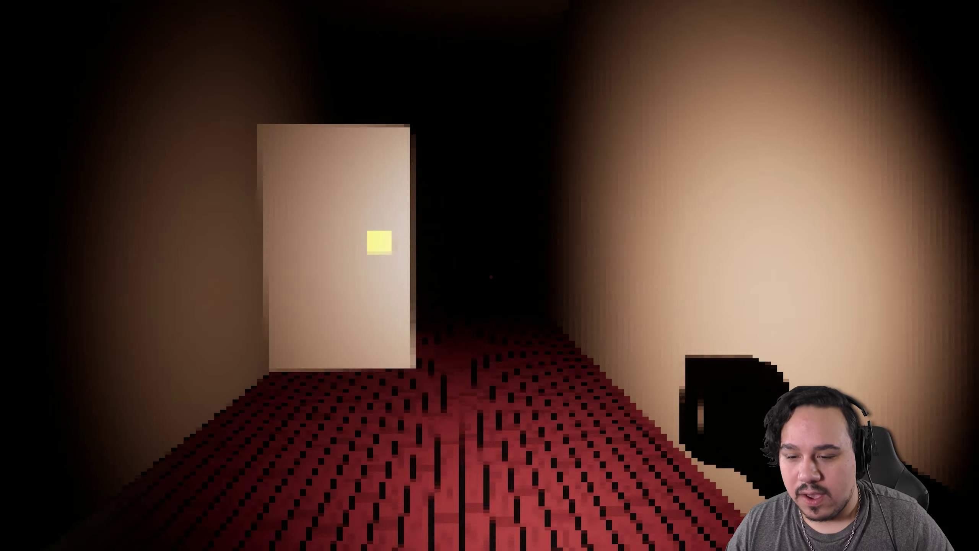
pyautogui.press('w')
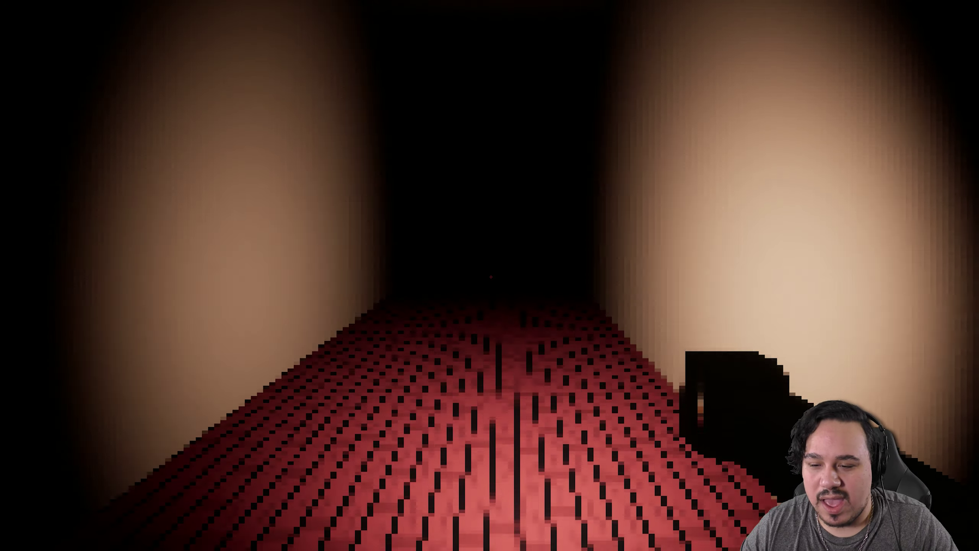
pyautogui.press('w')
pyautogui.press('w')
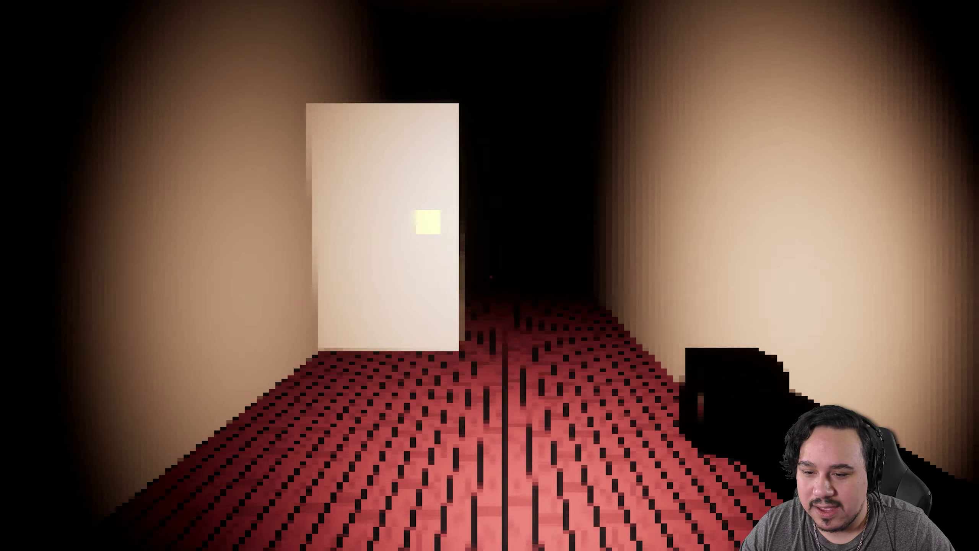
pyautogui.press('w')
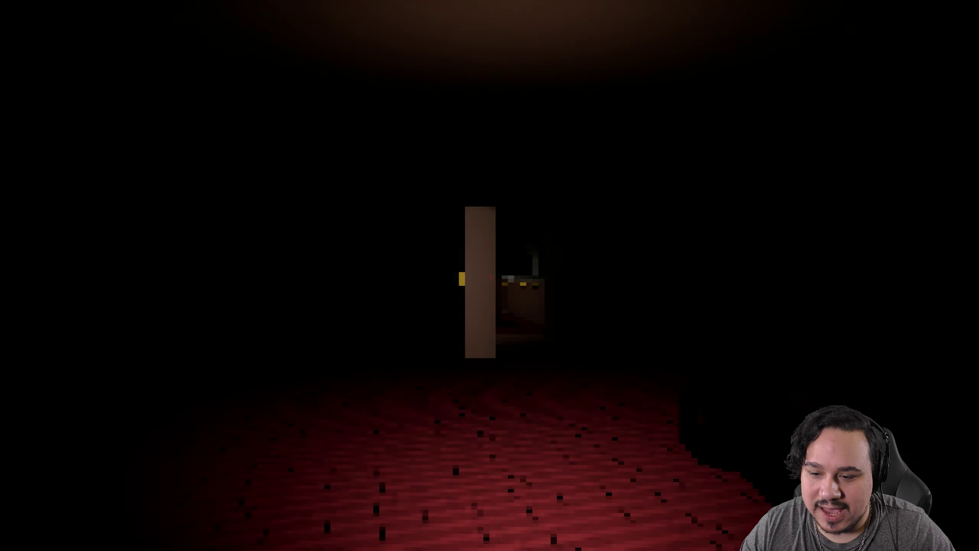
pyautogui.press('f')
pyautogui.press('w')
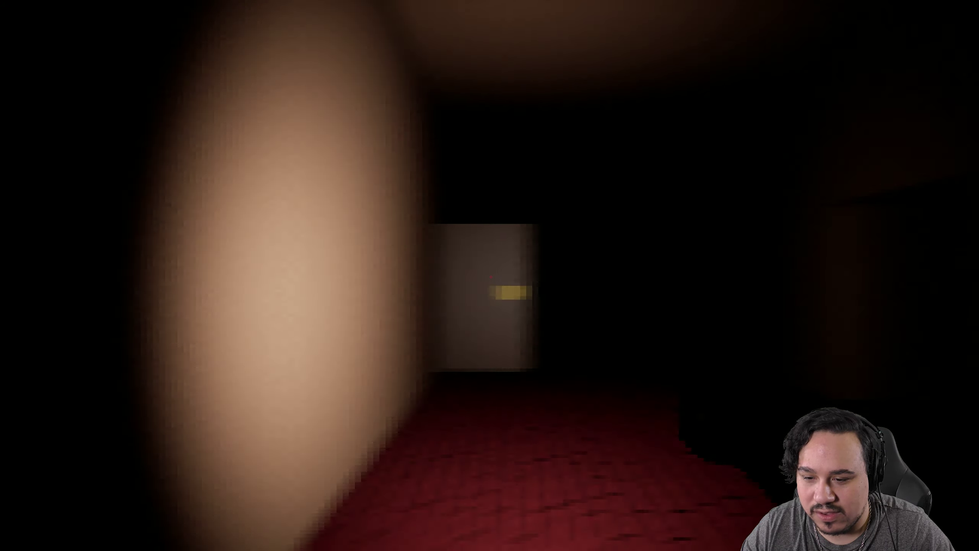
# Advance along the dark corridor, peeking into the lit doorway, toward the grey door.
pyautogui.press('w')
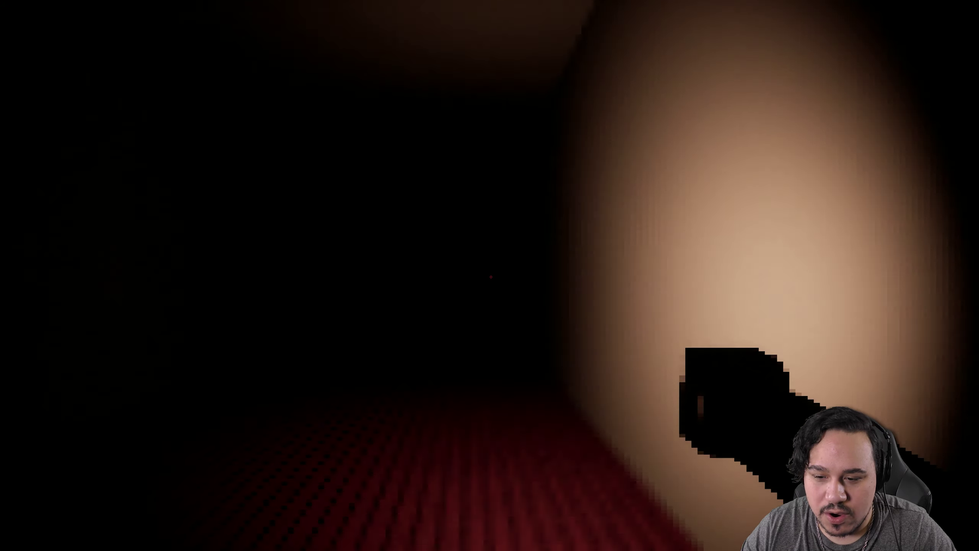
pyautogui.press('w')
pyautogui.press('w')
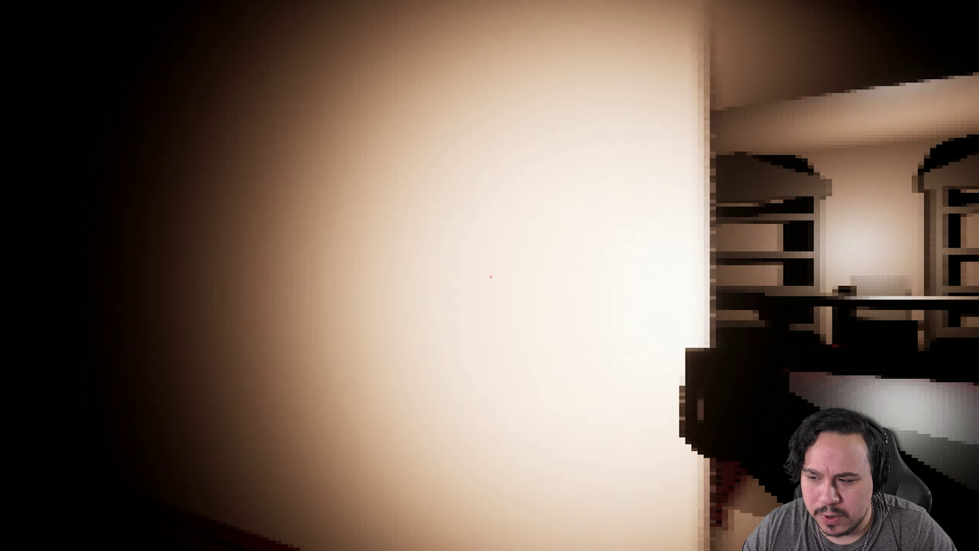
pyautogui.press('w')
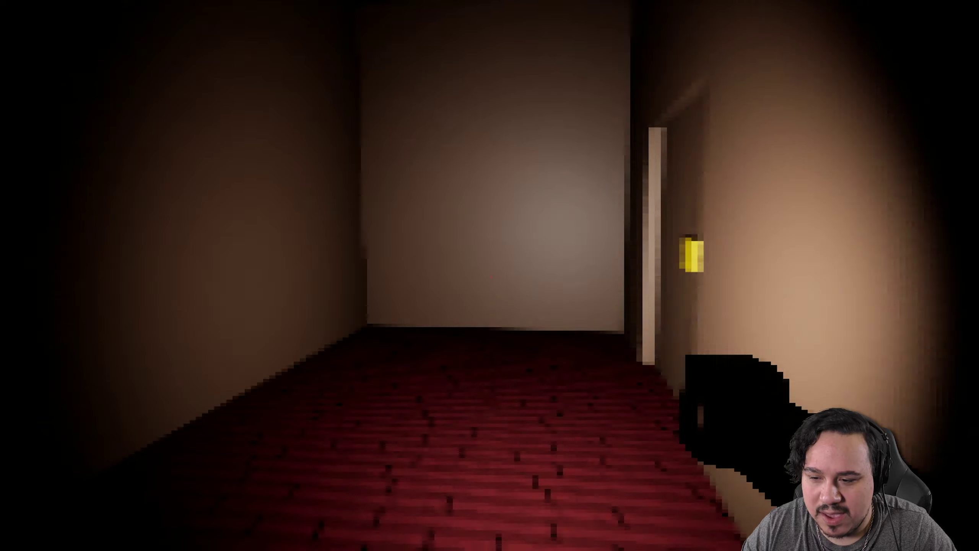
pyautogui.press('w')
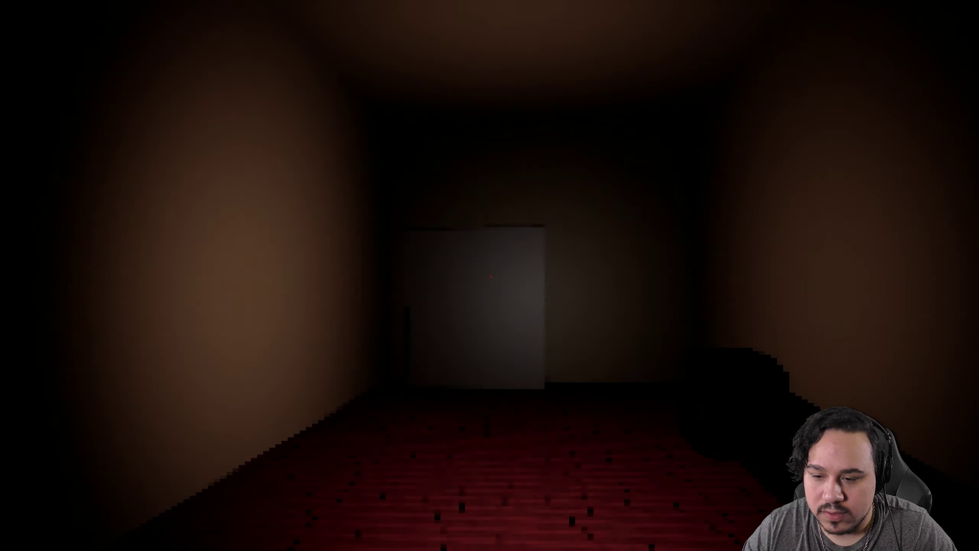
pyautogui.press('w')
pyautogui.press('w')
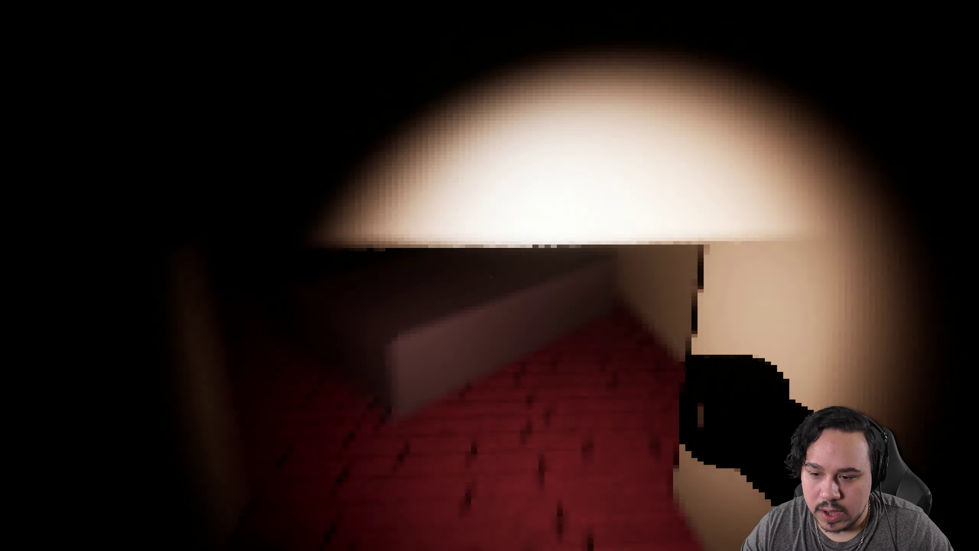
# Turn through the lit right-hand doorway and walk down the lit corridor.
pyautogui.press('w')
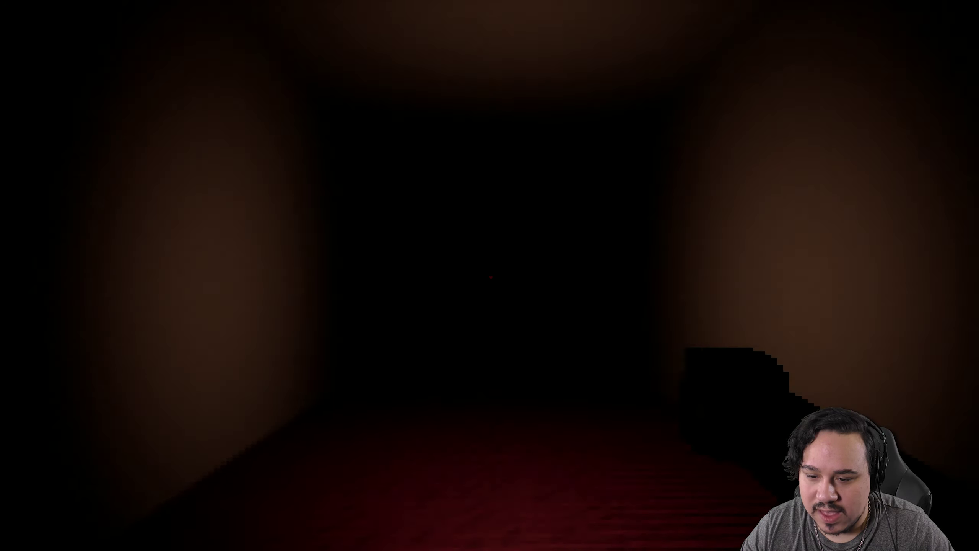
pyautogui.press('w')
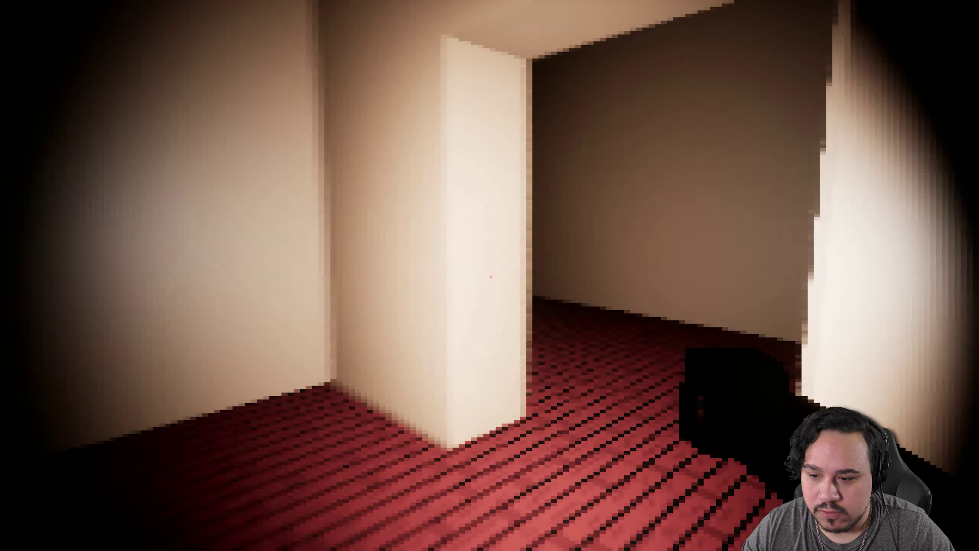
pyautogui.press('w')
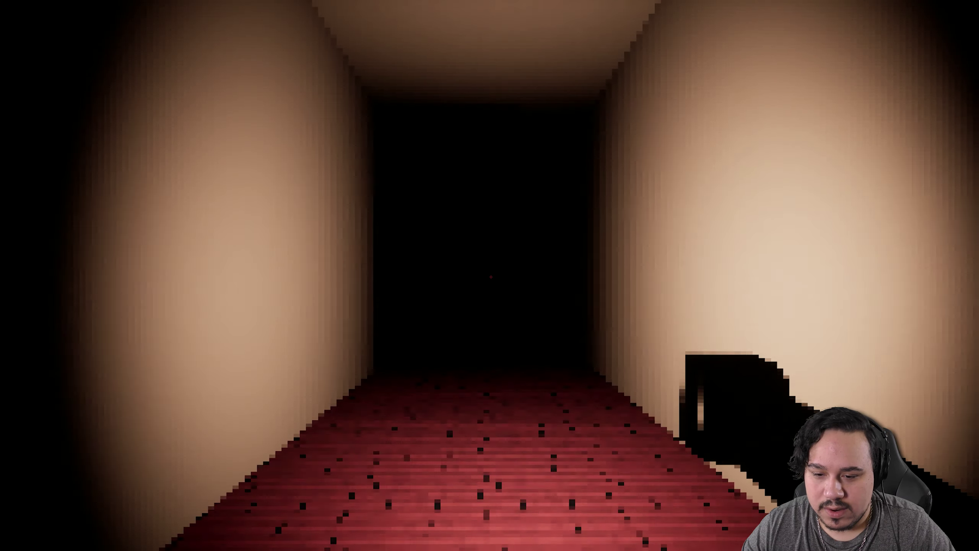
pyautogui.press('w')
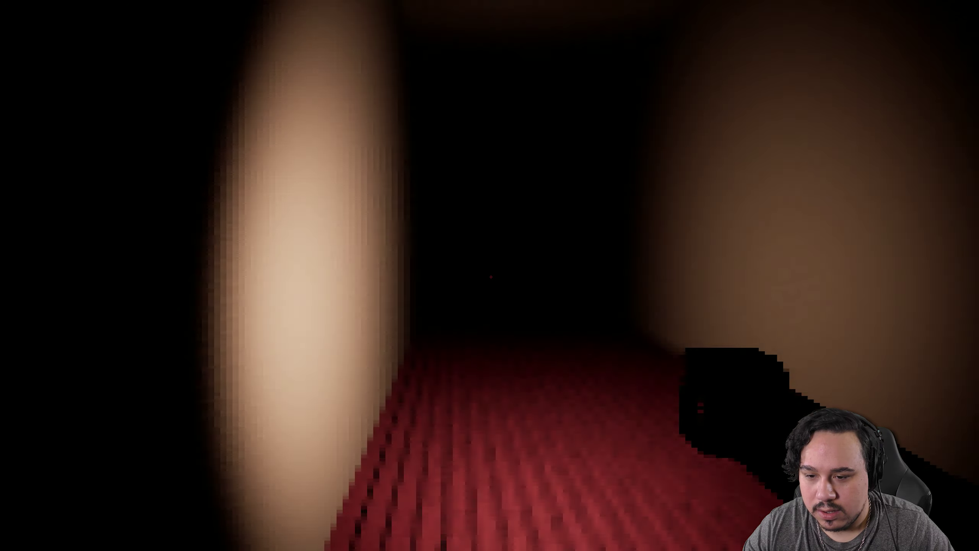
pyautogui.press('w')
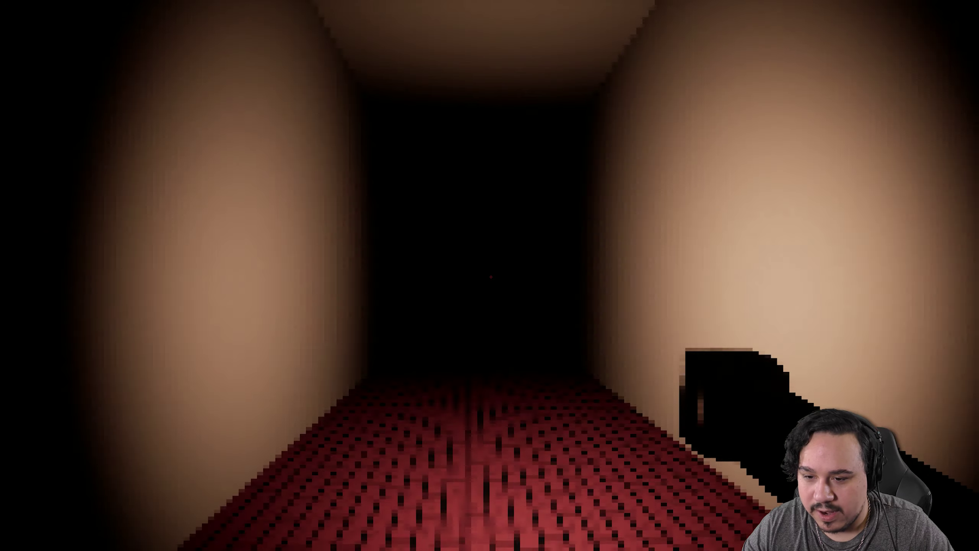
pyautogui.press('w')
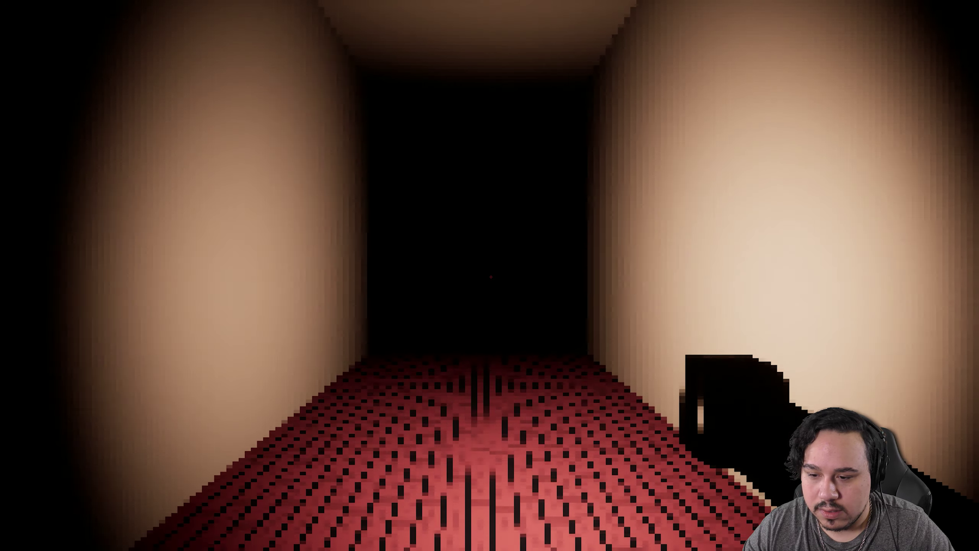
# Inspect the padlock on the boarded wall, then look away.
pyautogui.press('w')
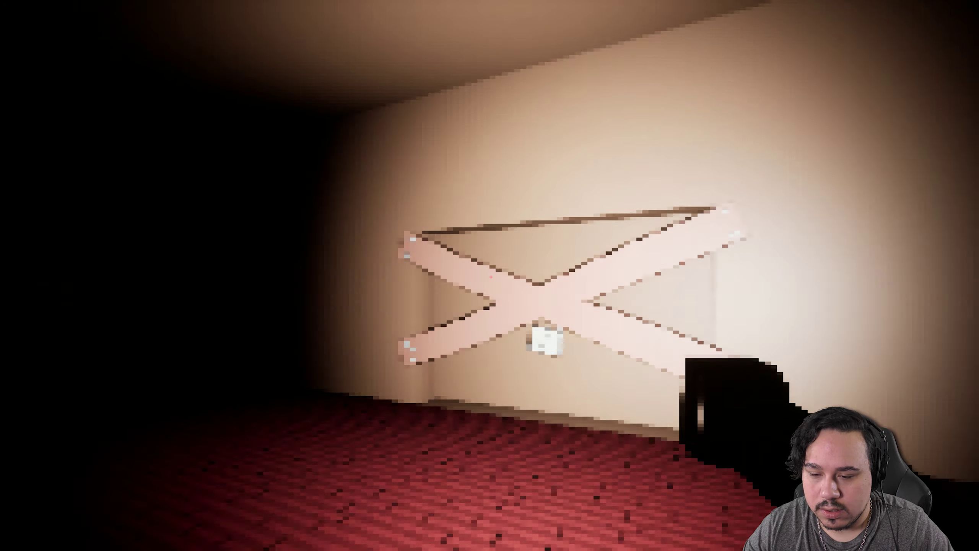
pyautogui.press('w')
pyautogui.click(492, 277)
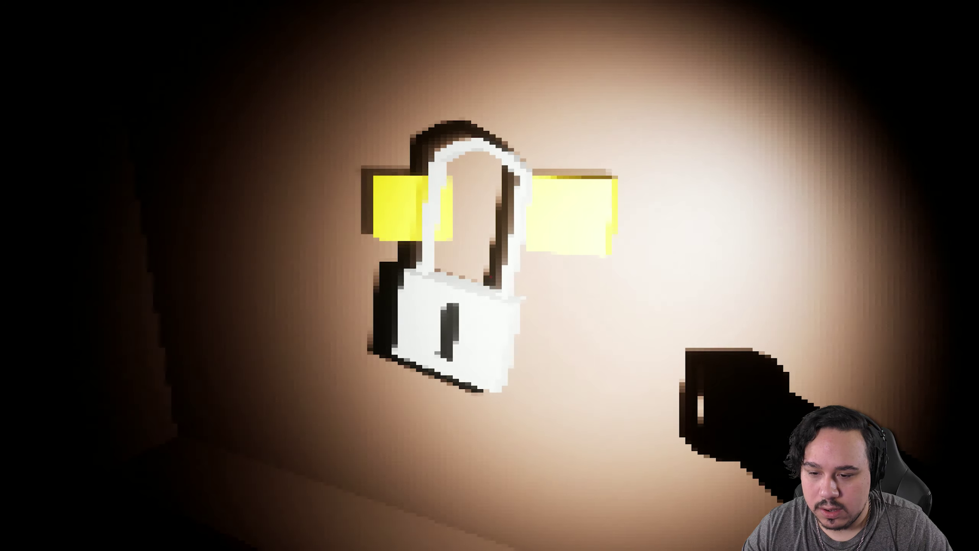
pyautogui.rightClick(492, 277)
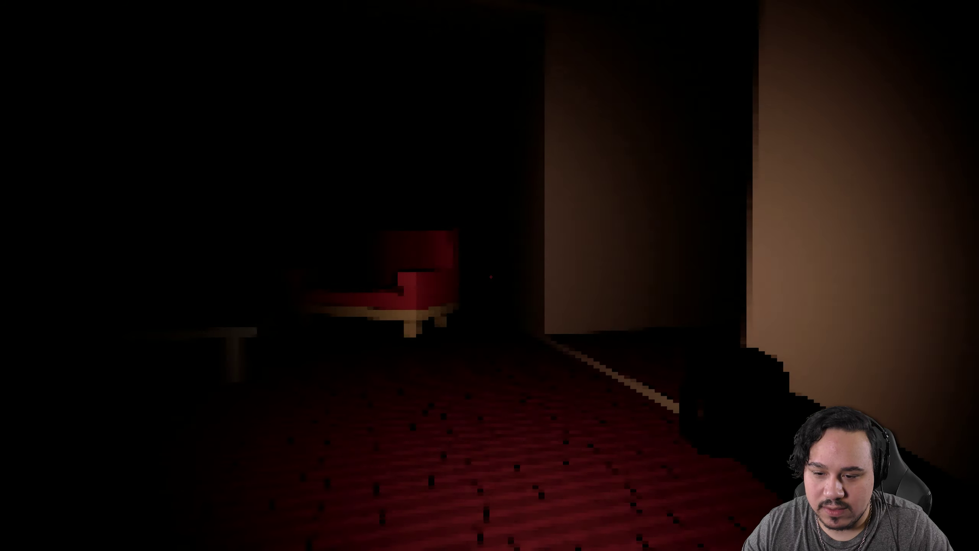
# Check the yellow-note door, then walk past it into the red-floored room.
pyautogui.press('w')
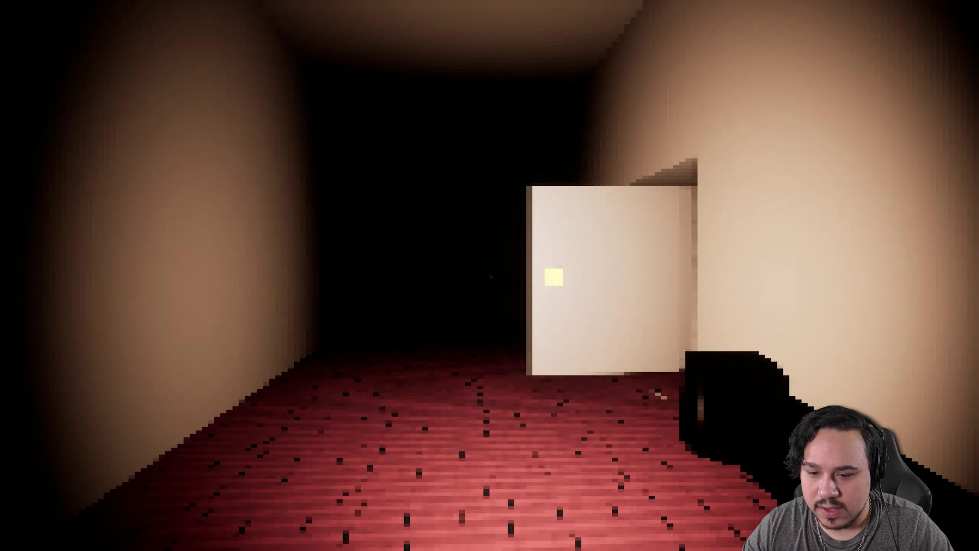
pyautogui.press('w')
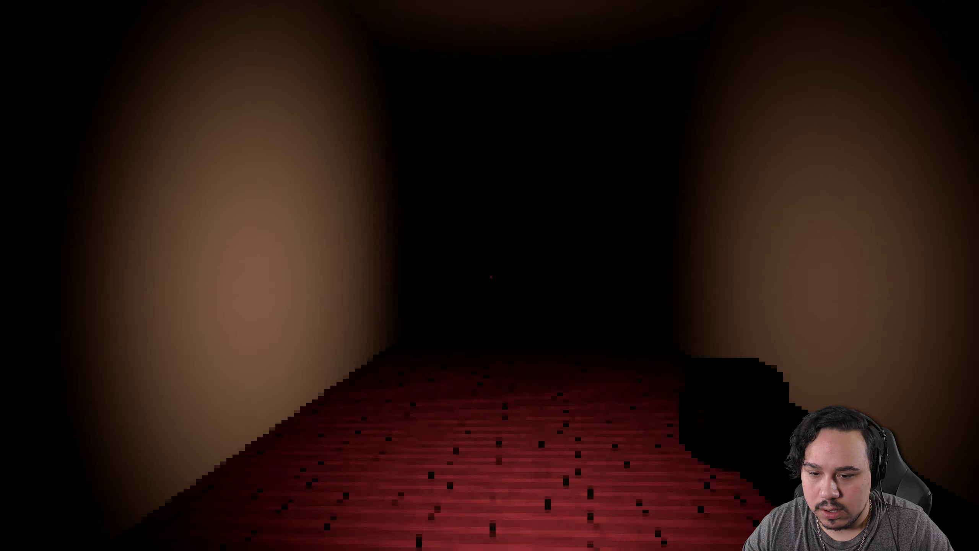
pyautogui.press('w')
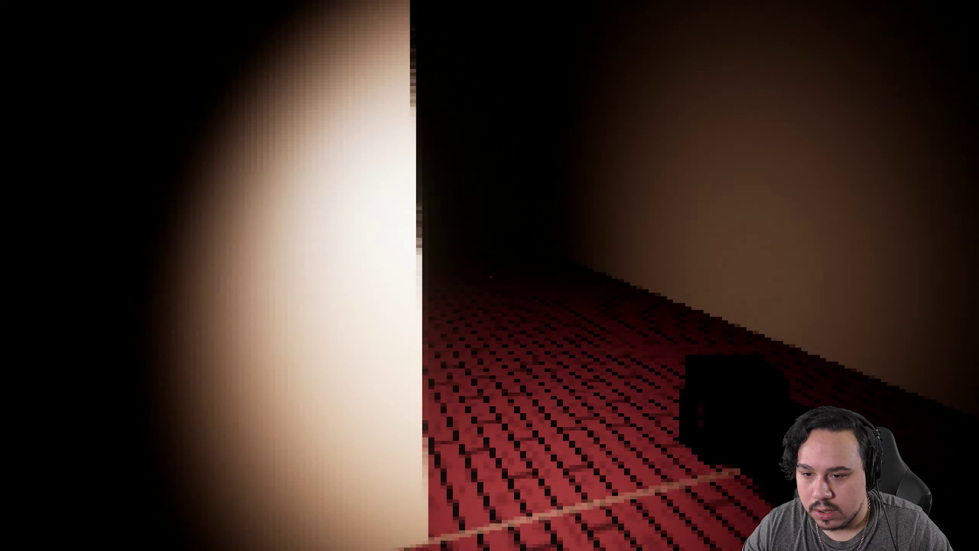
pyautogui.press('w')
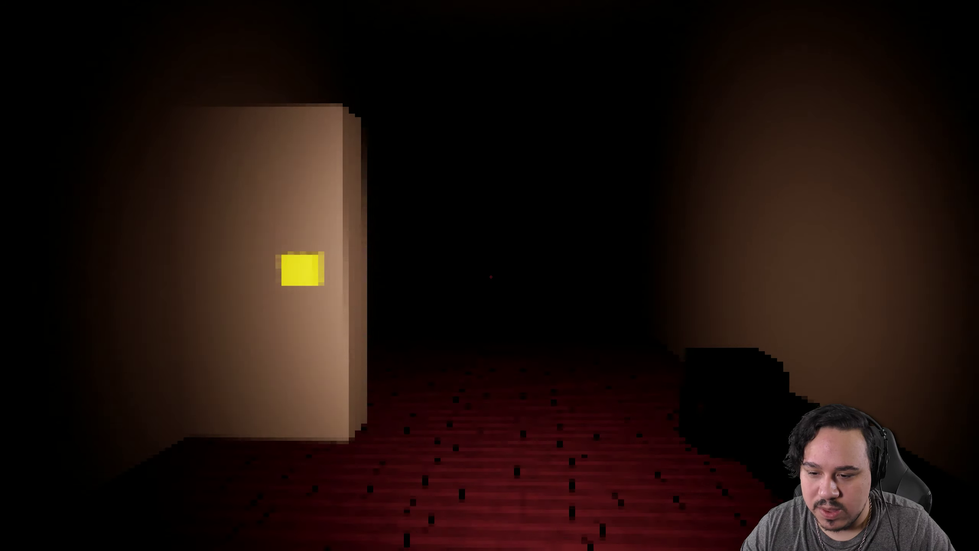
pyautogui.press('w')
pyautogui.press('d')
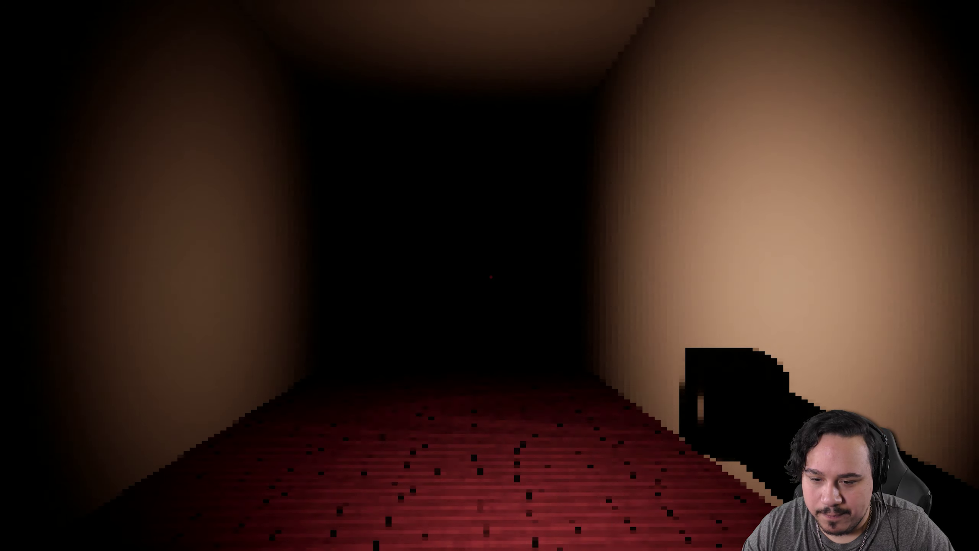
pyautogui.press('w')
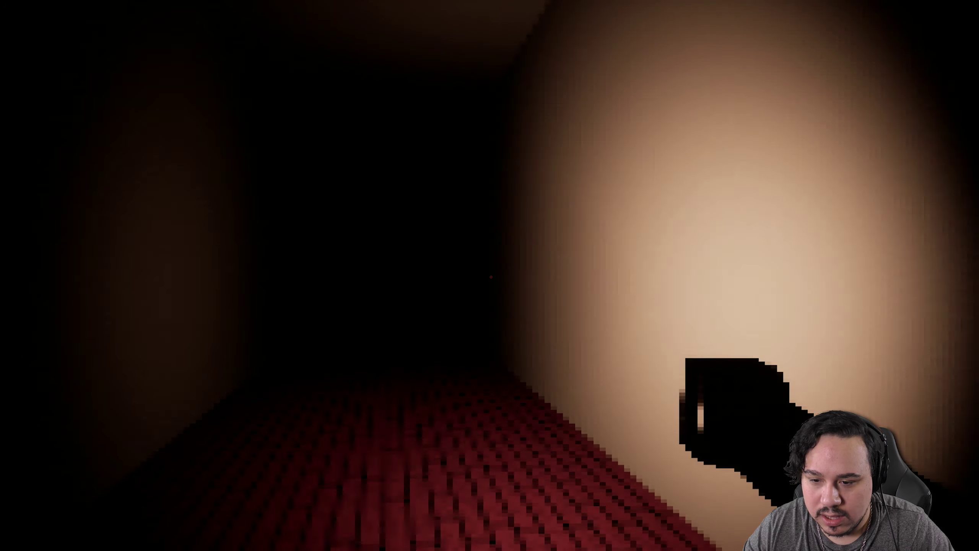
# Pass the pink sofa and barricaded door, and activate the glowing Gate Room button.
pyautogui.press('w')
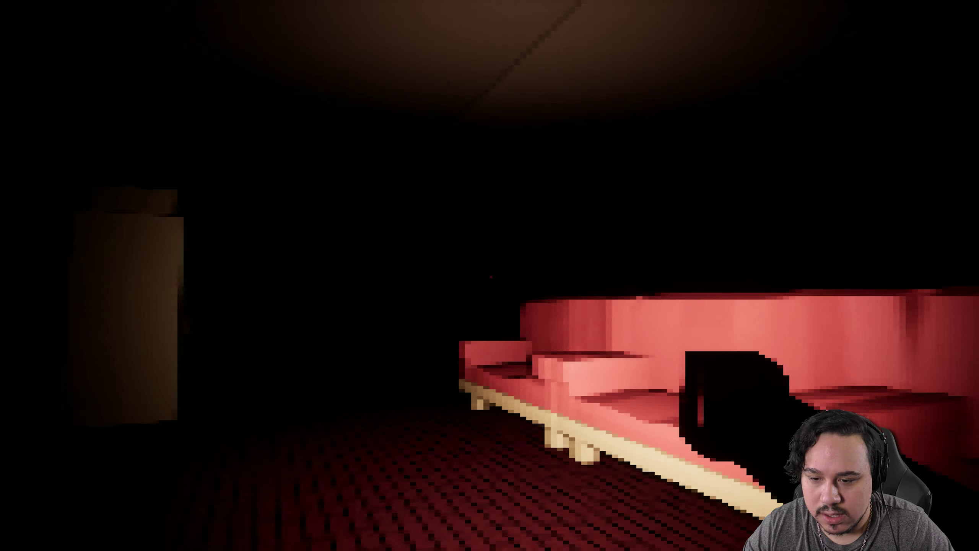
pyautogui.press('s')
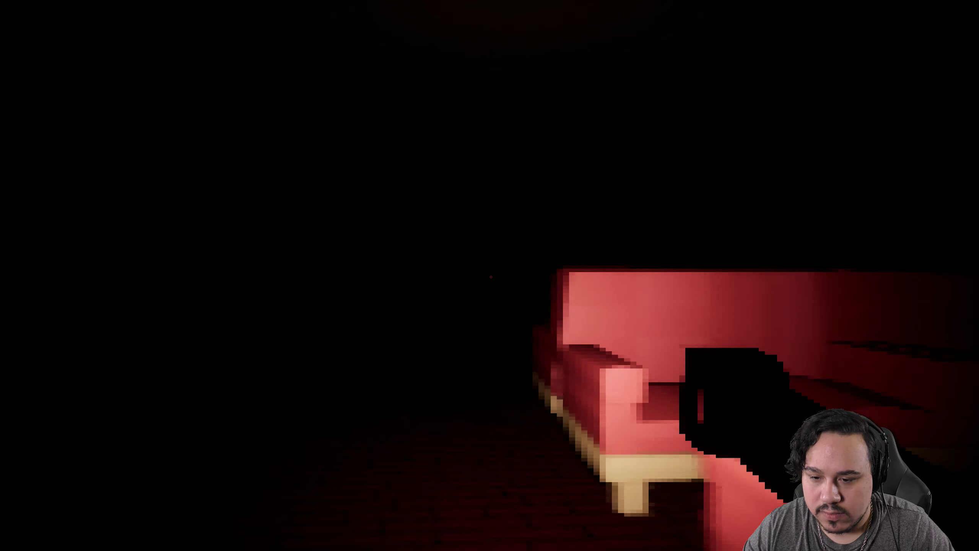
pyautogui.press('w')
pyautogui.press('w')
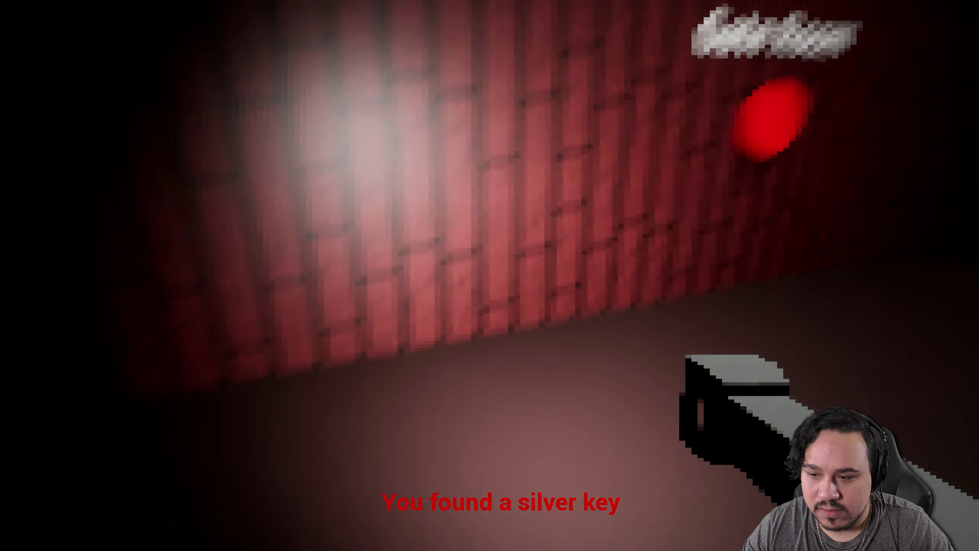
pyautogui.press('w')
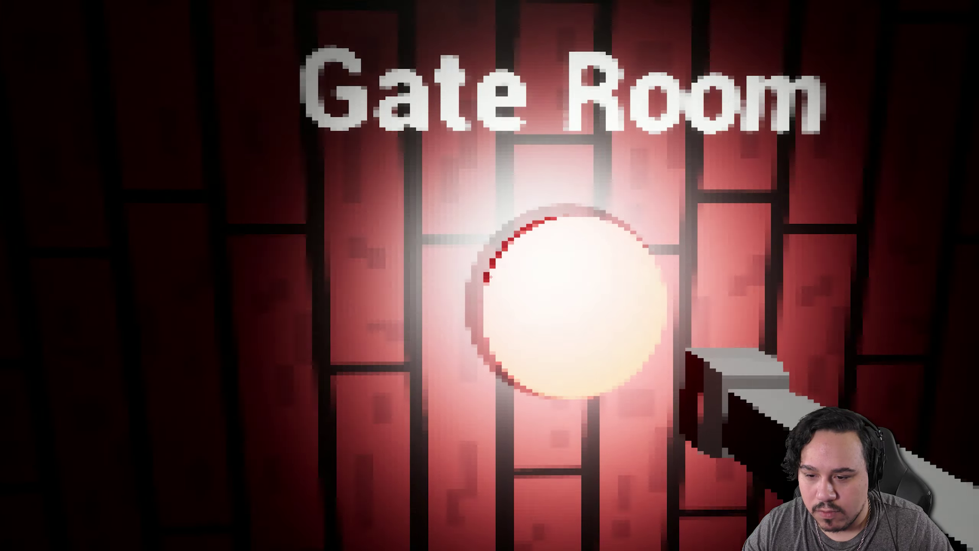
pyautogui.click(490, 277)
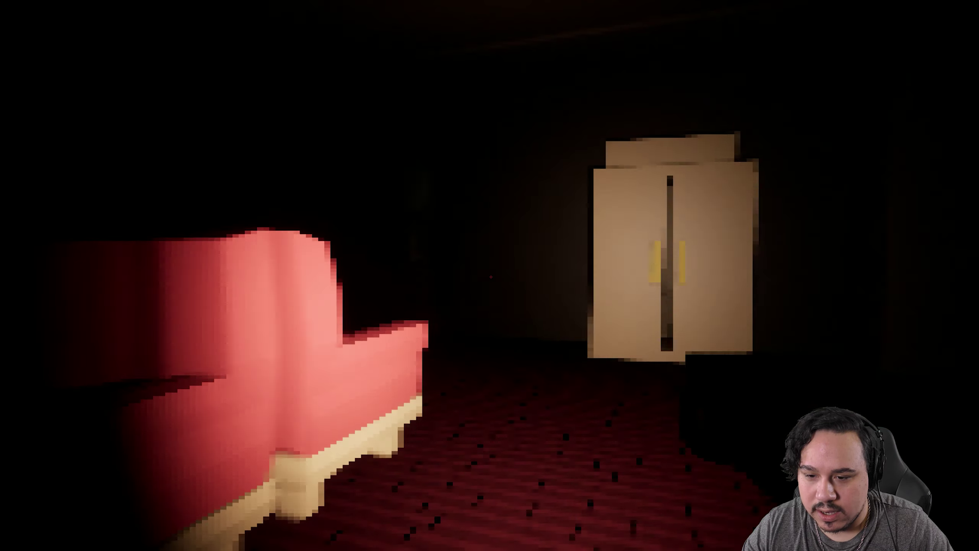
# Walk from the couch room to the padlocked door and try opening it.
pyautogui.press('w')
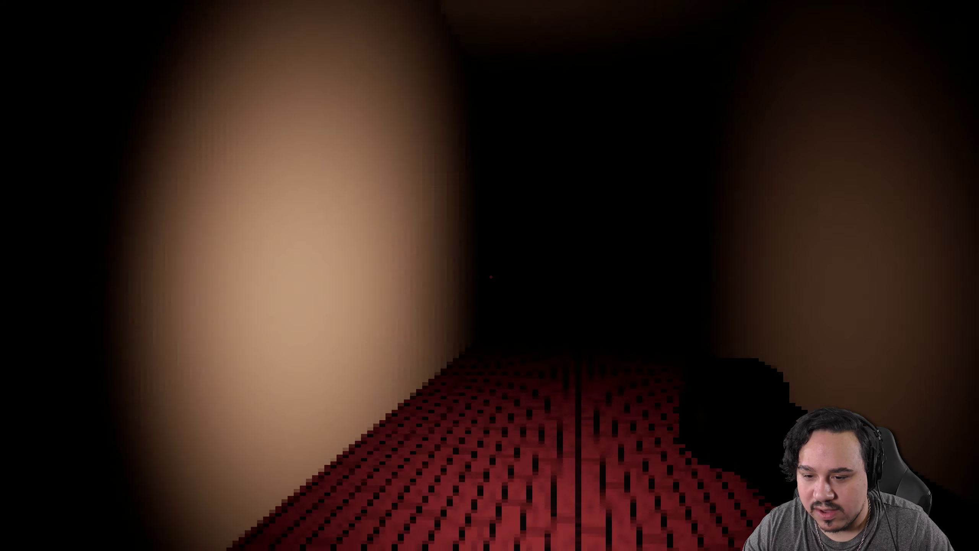
pyautogui.press('w')
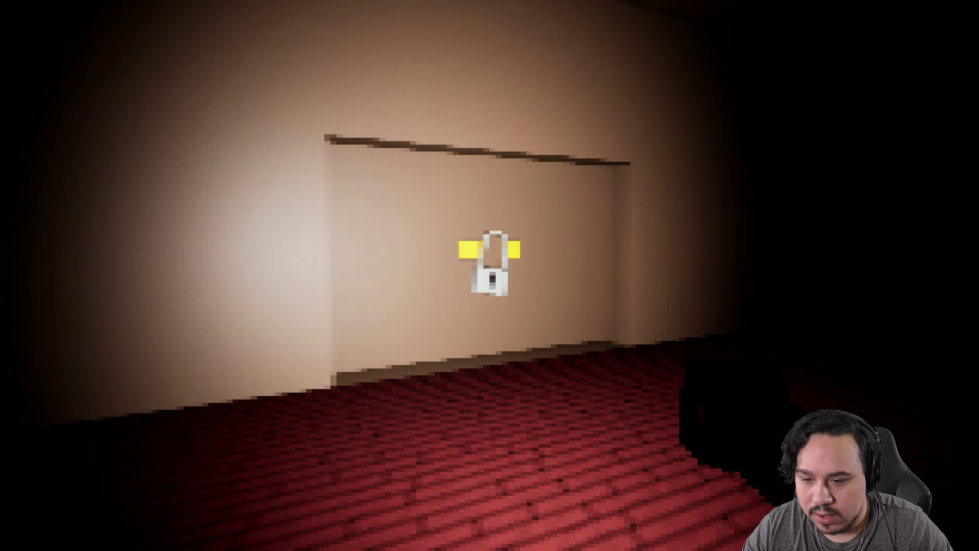
pyautogui.click(490, 277)
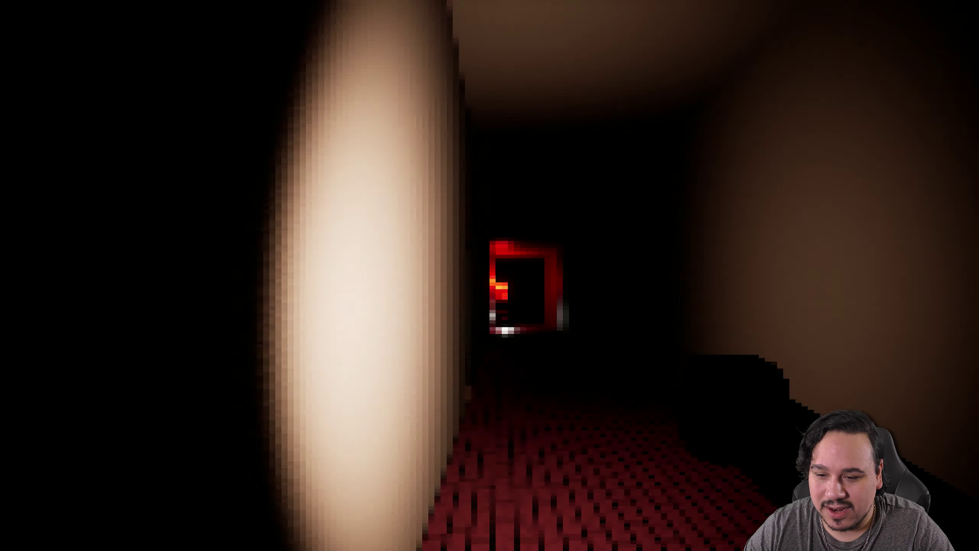
# Cross through the red doorway to the corridor's end and take the gold key by the bed.
pyautogui.press('w')
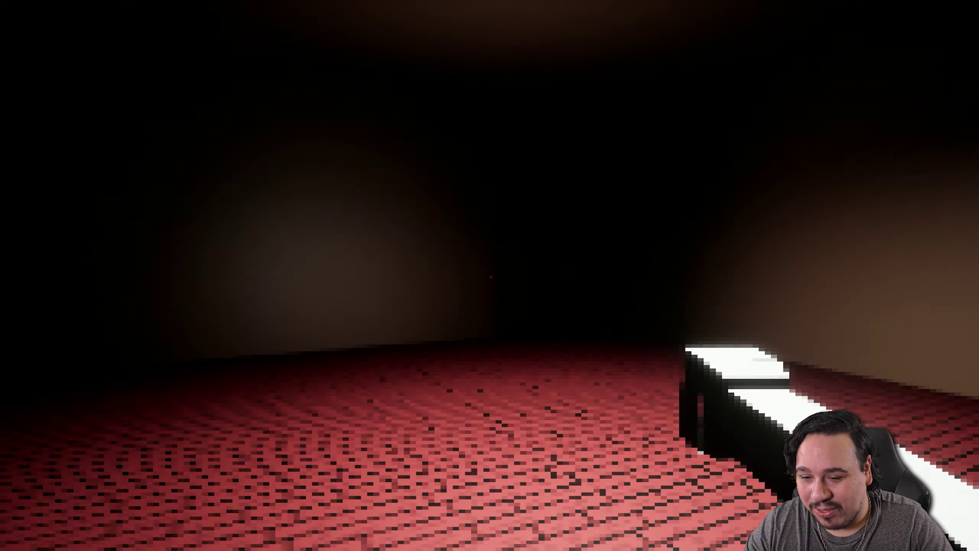
pyautogui.press('w')
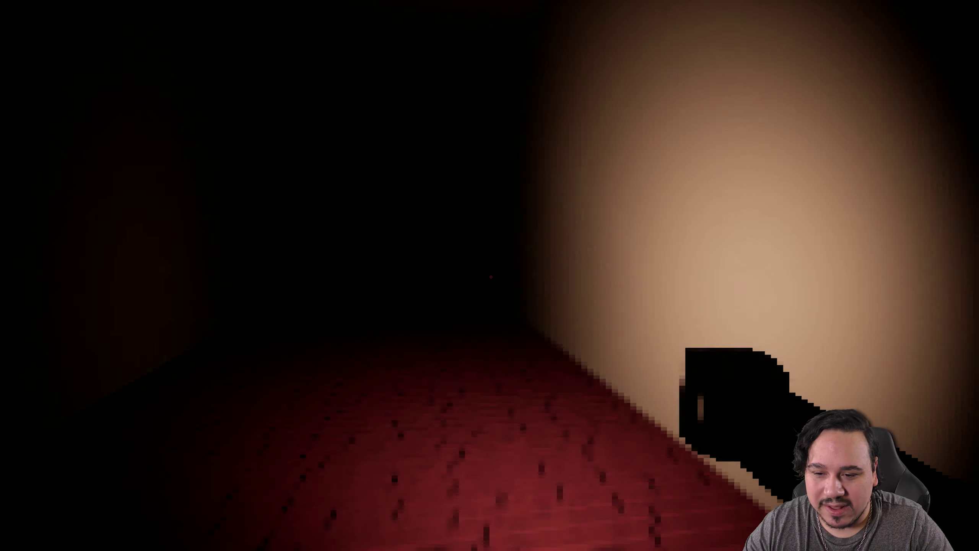
pyautogui.press('w')
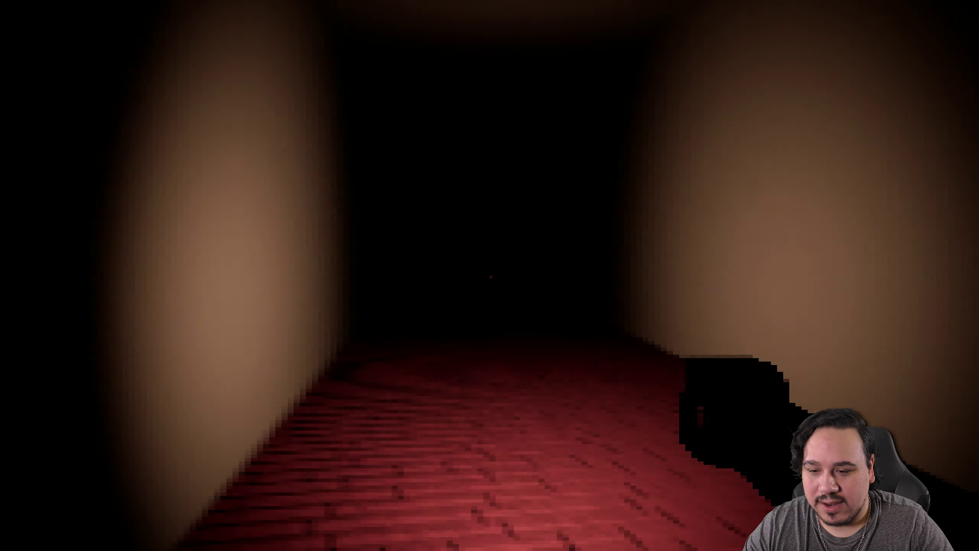
pyautogui.press('e')
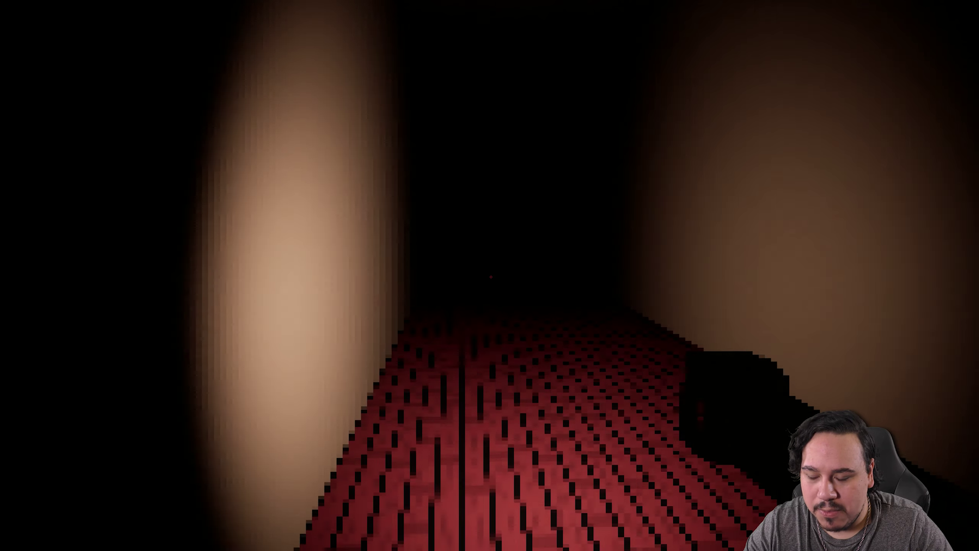
# Check the bedroom's nightstand and shelves, then walk back through the room.
pyautogui.press('w')
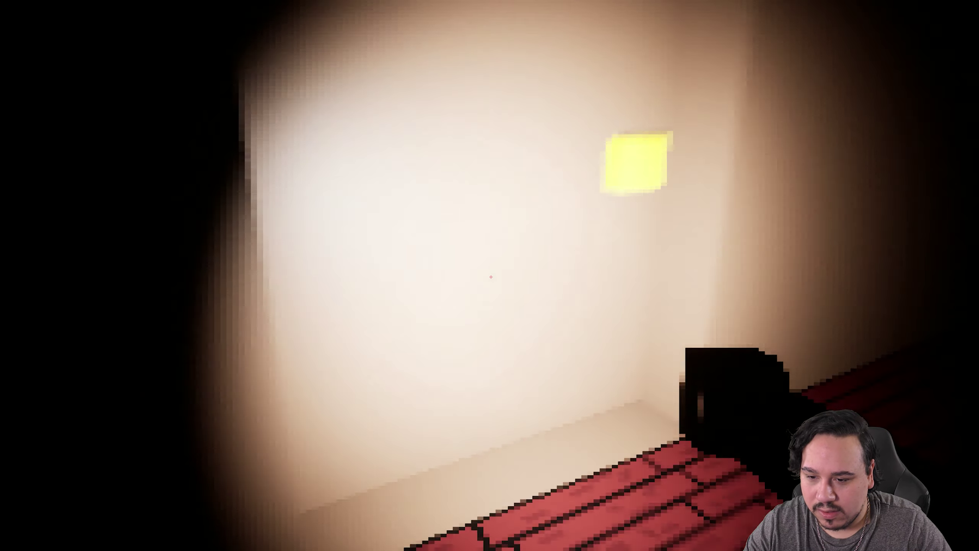
pyautogui.press('w')
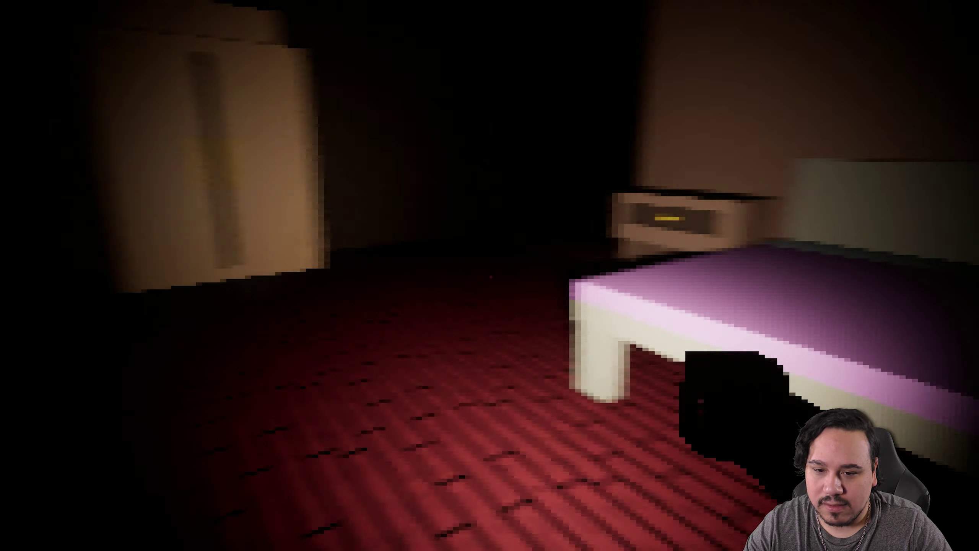
pyautogui.press('w')
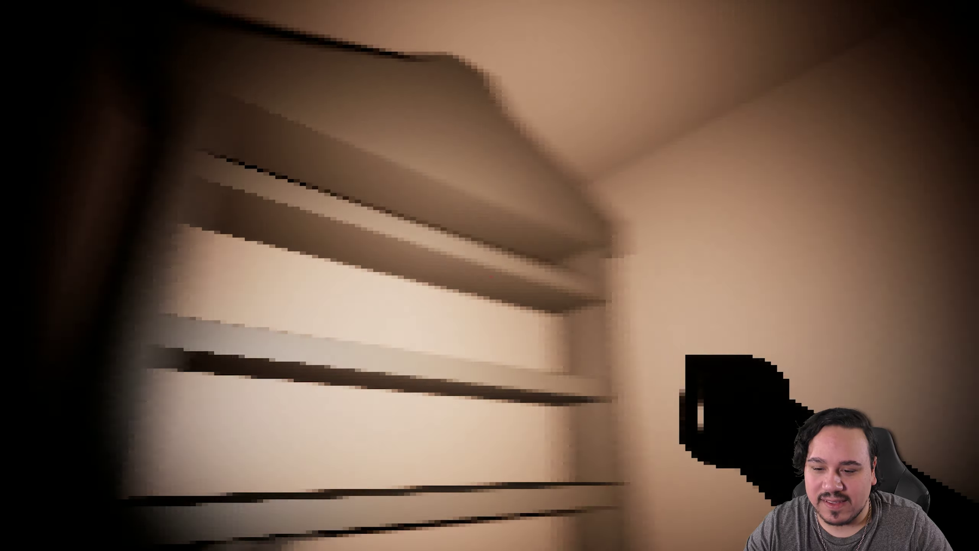
pyautogui.press('w')
pyautogui.press('w')
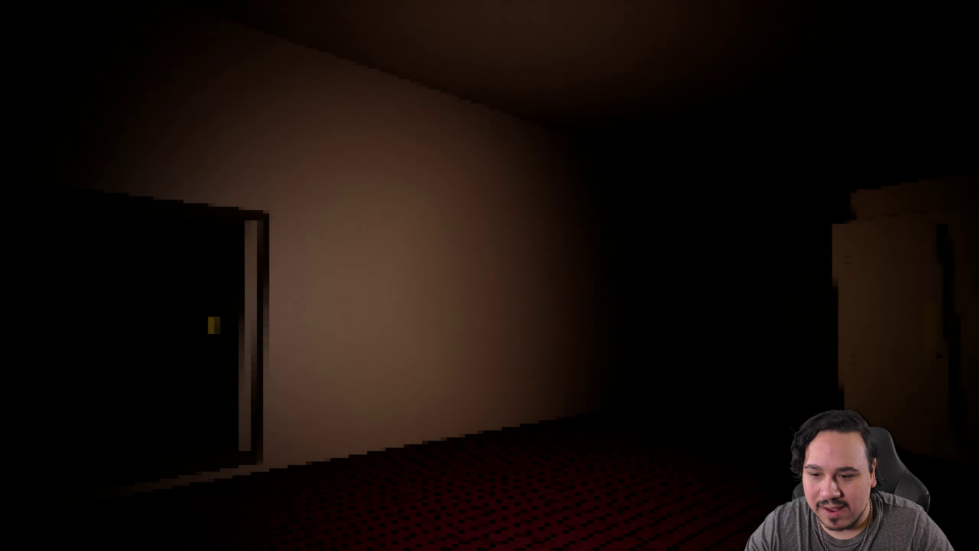
# Go through the next room and out into the forest toward the lit bushes.
pyautogui.press('w')
pyautogui.press('w')
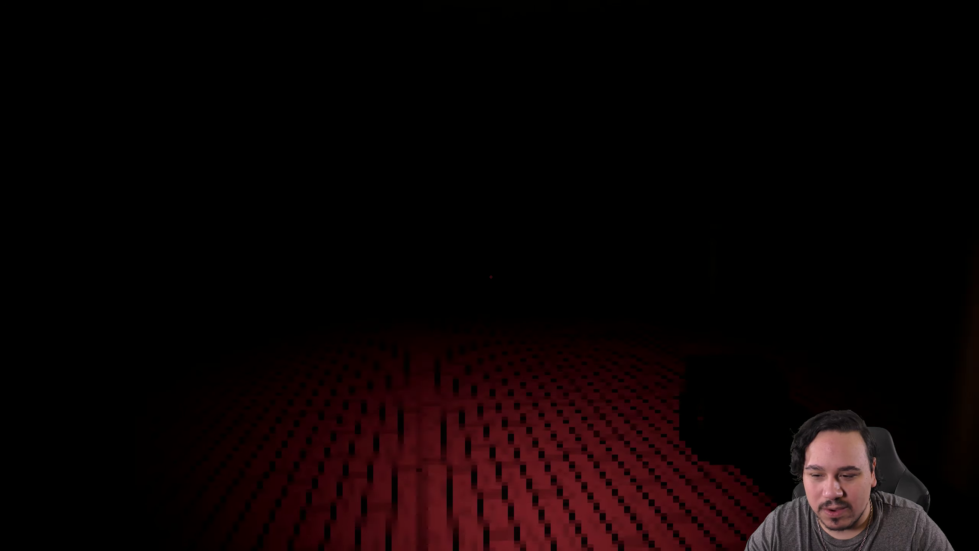
pyautogui.press('w')
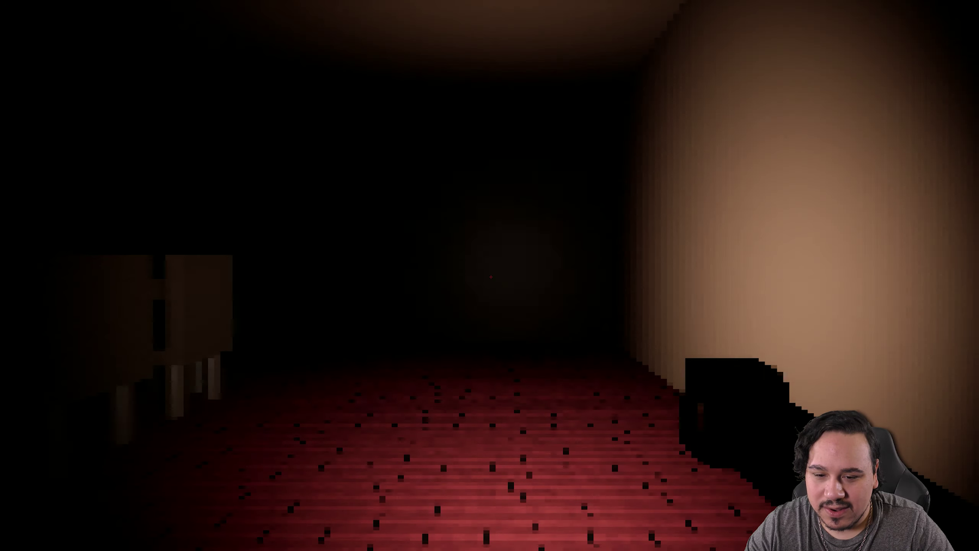
pyautogui.press('w')
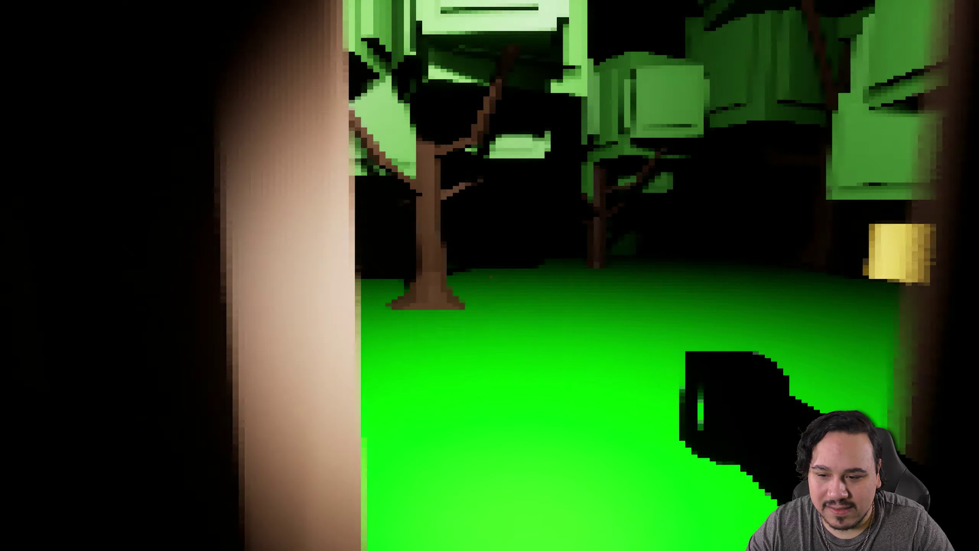
pyautogui.press('w')
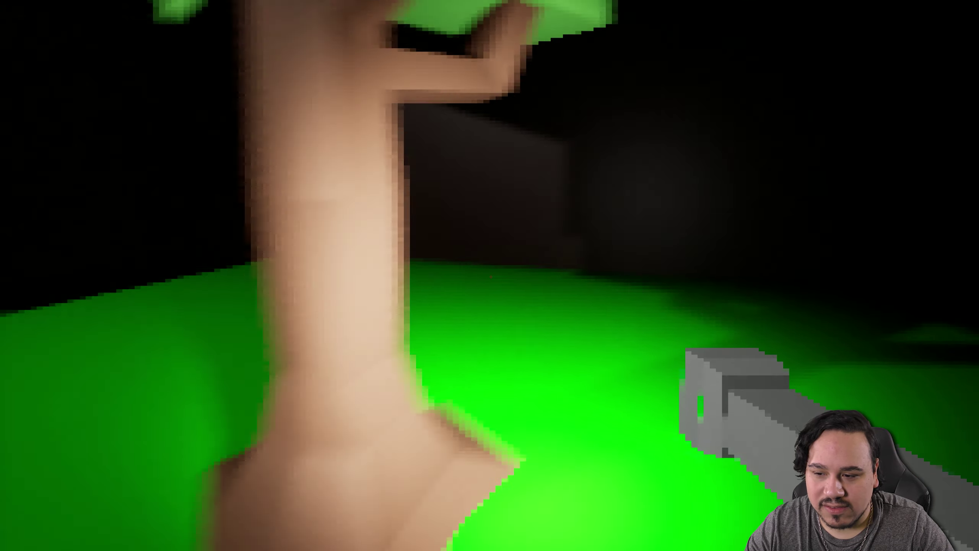
pyautogui.press('w')
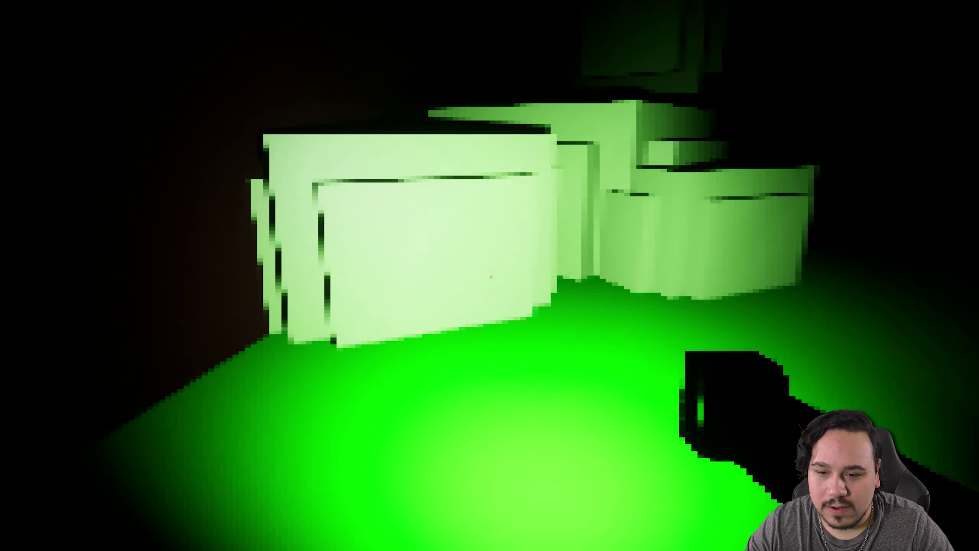
pyautogui.press('w')
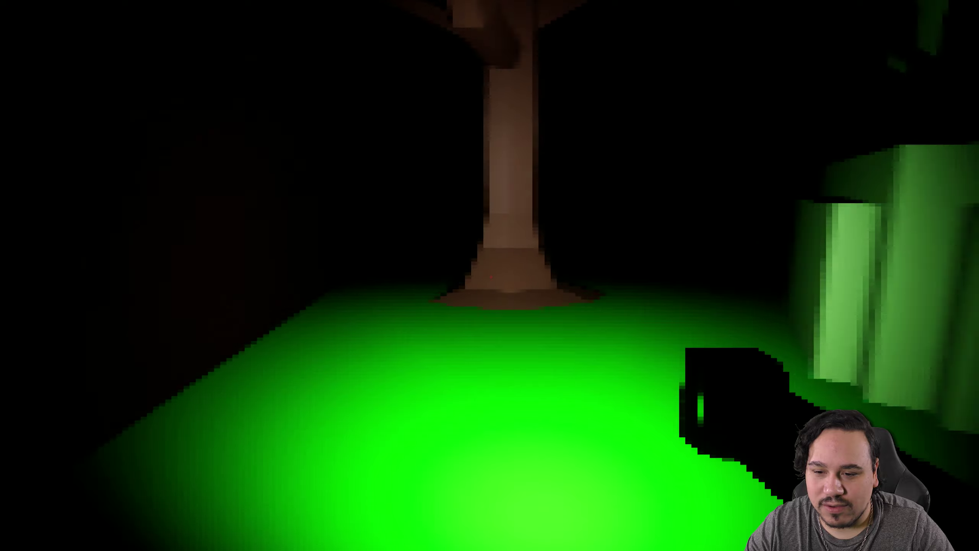
# Pass through the gap by the tree trunk, open the building door, and enter.
pyautogui.press('w')
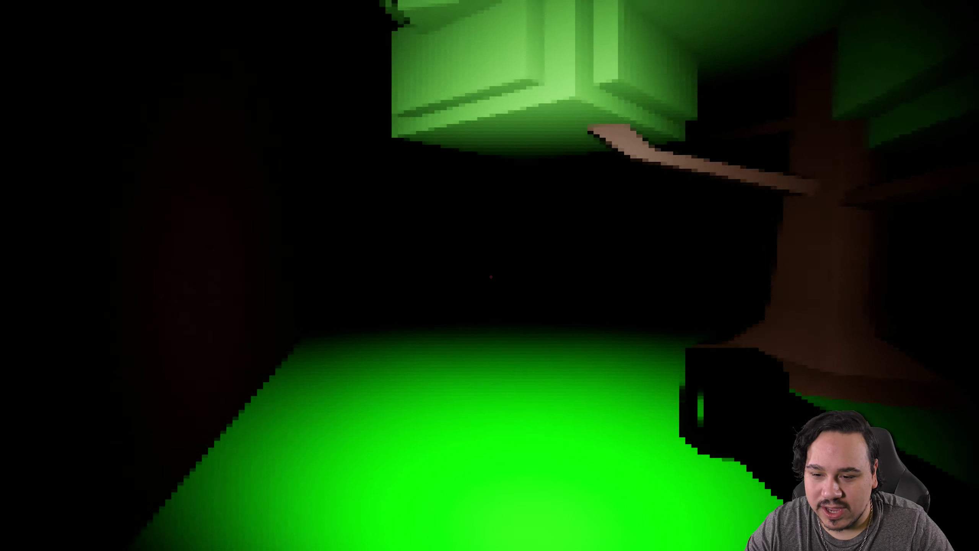
pyautogui.press('w')
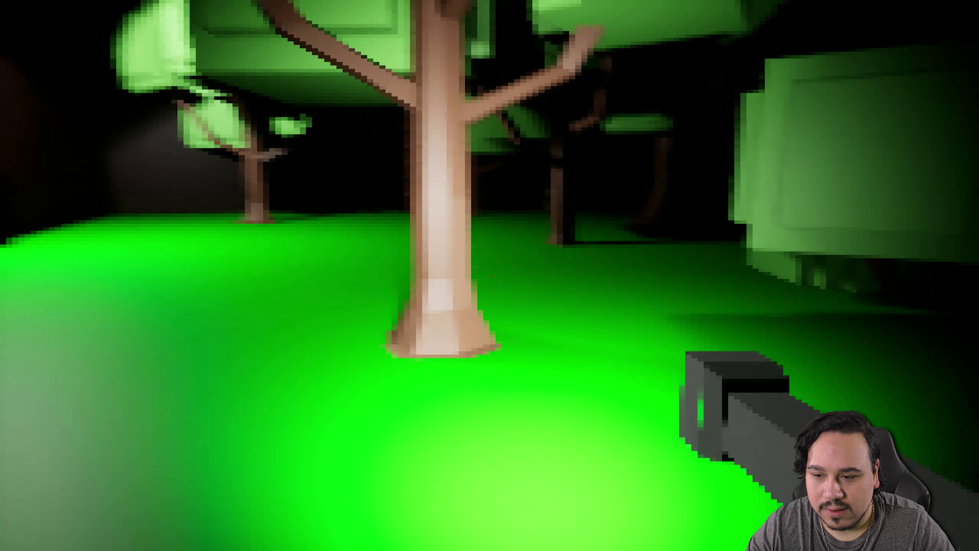
pyautogui.press('w')
pyautogui.press('e')
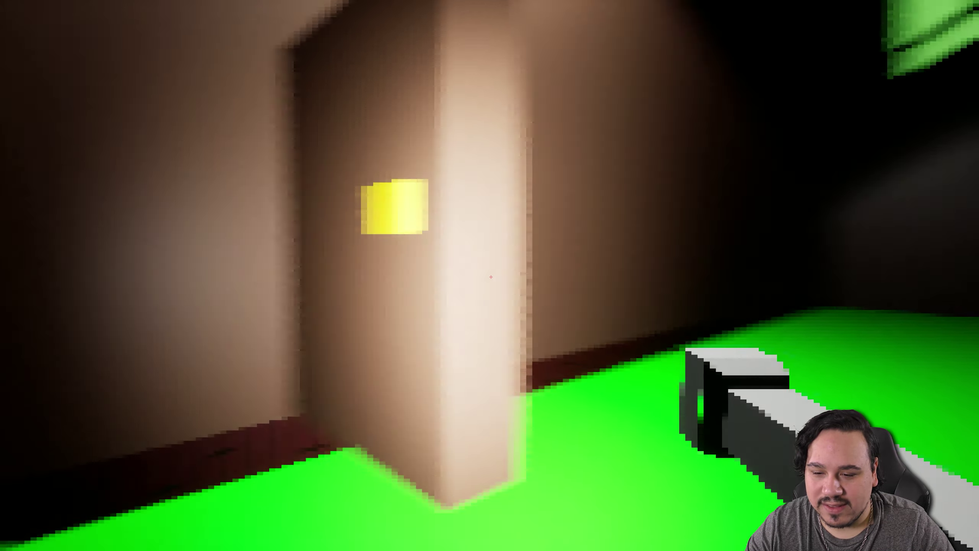
pyautogui.press('w')
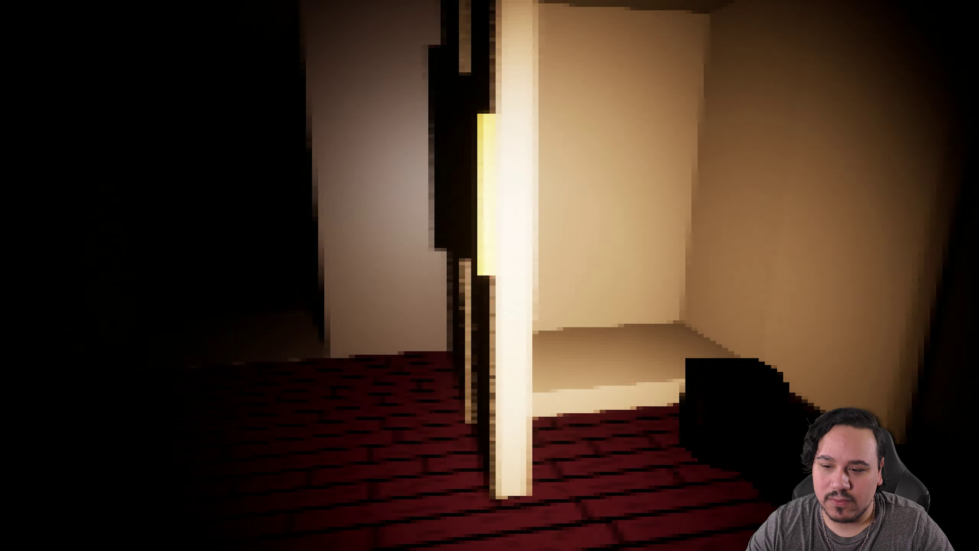
# Pass the kitchen fridge and search the bathroom's toilet and nightstand.
pyautogui.press('w')
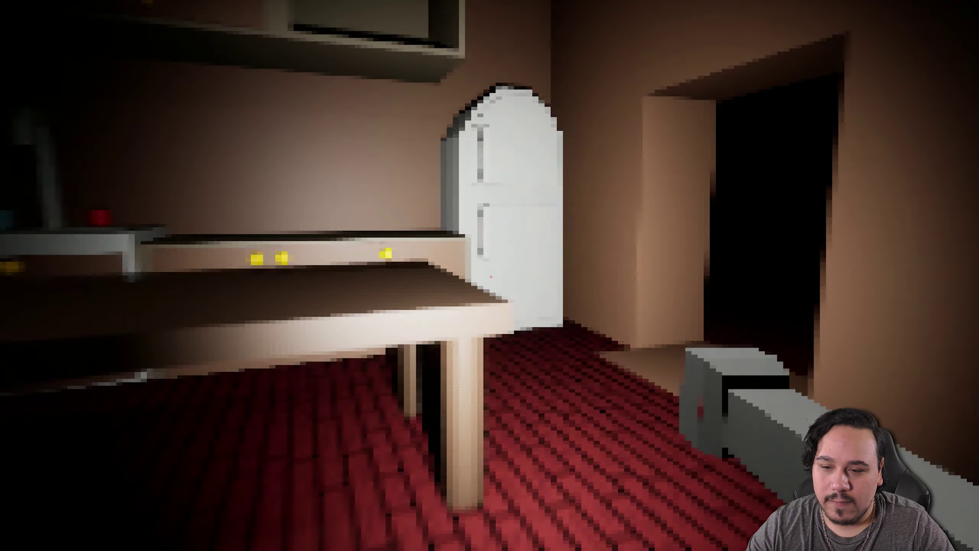
pyautogui.press('w')
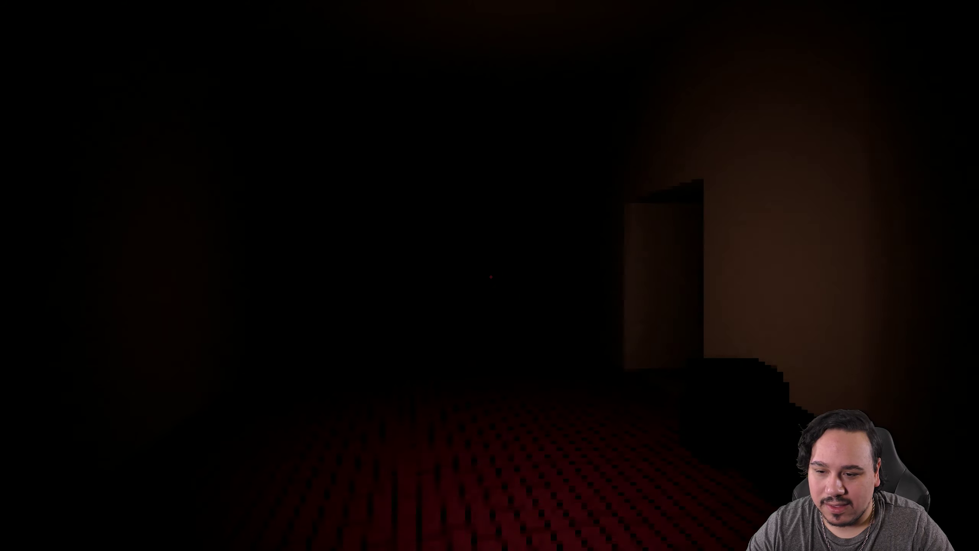
pyautogui.press('w')
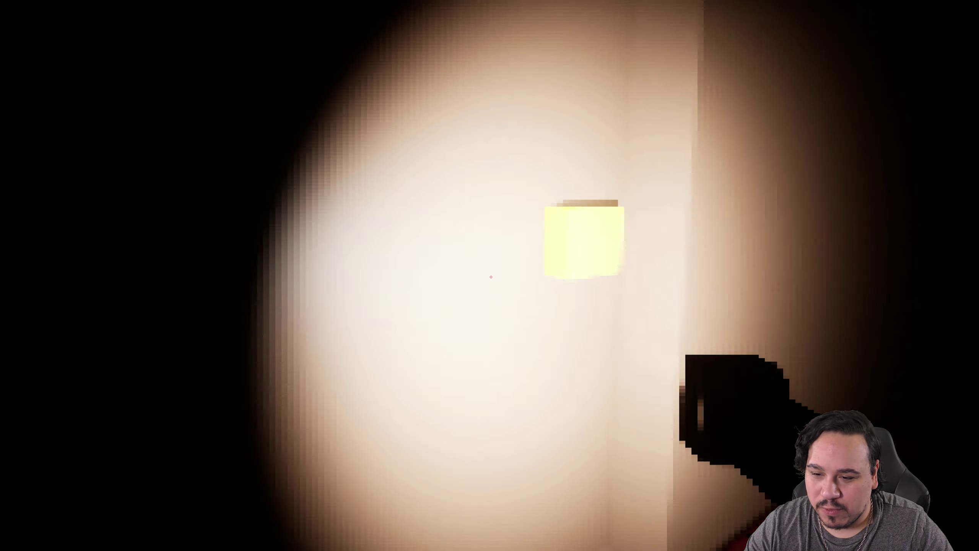
pyautogui.press('w')
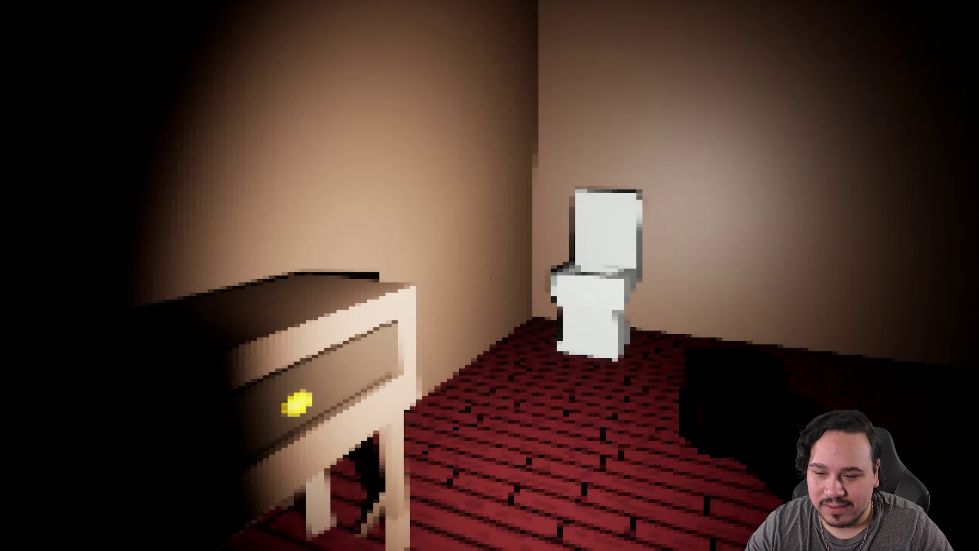
pyautogui.press('s')
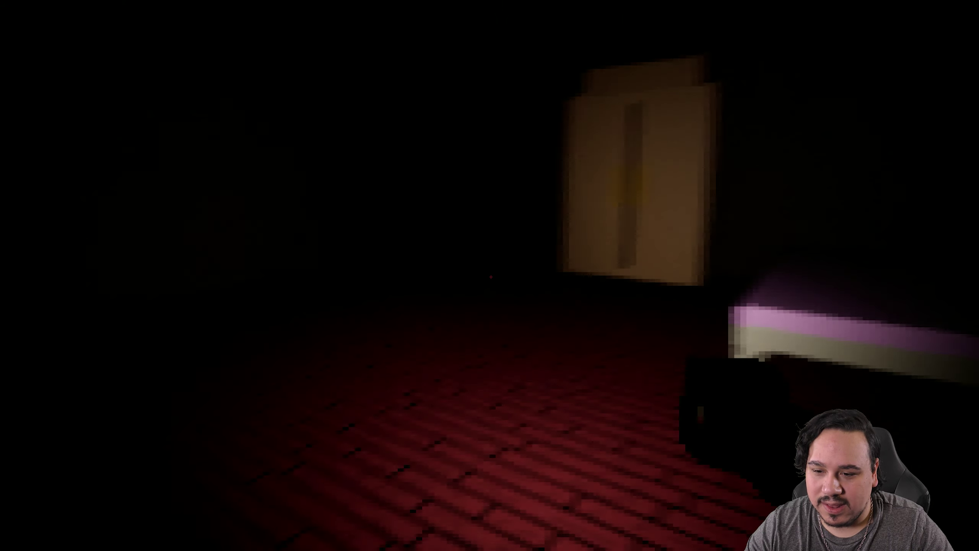
# Inspect the wardrobe, then back out through the dark doorway into the corridor.
pyautogui.press('w')
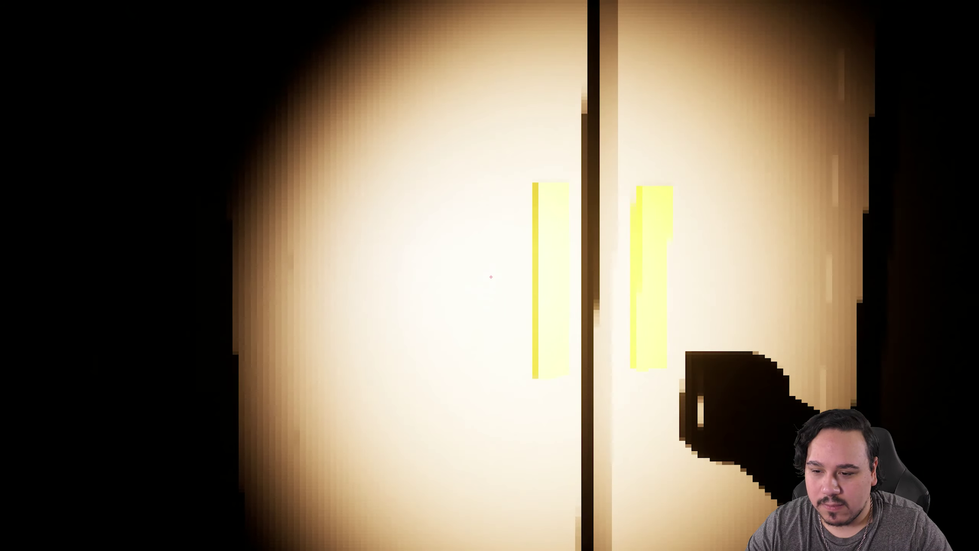
pyautogui.press('f')
pyautogui.press('s')
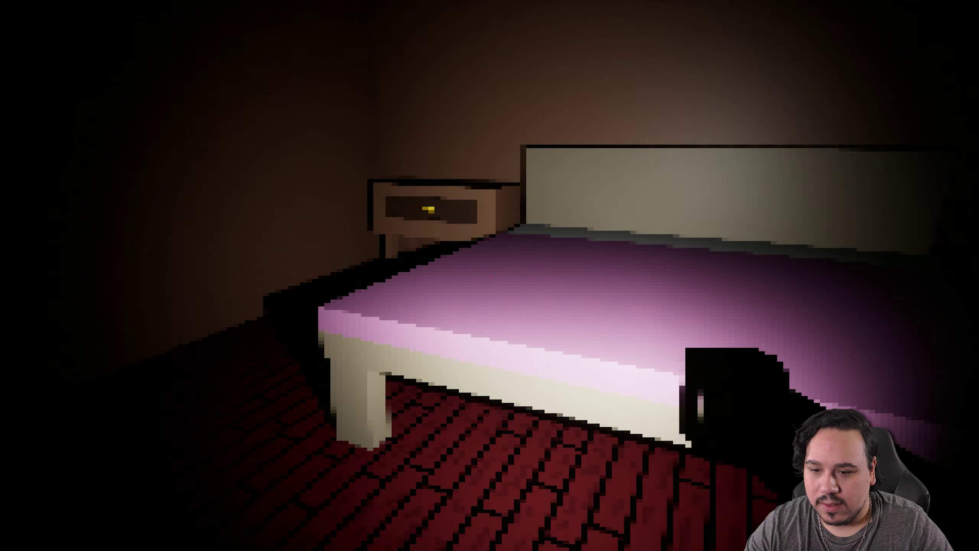
pyautogui.press('w')
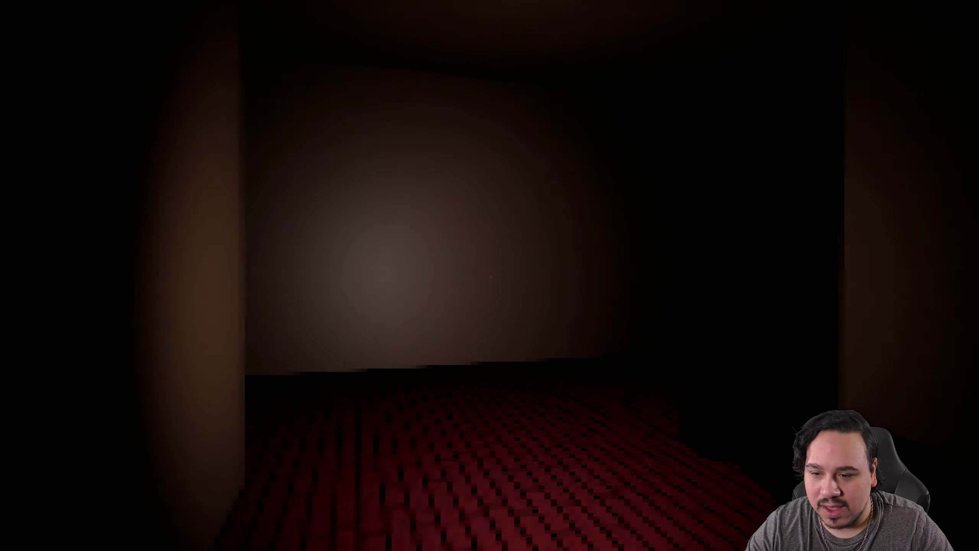
pyautogui.press('w')
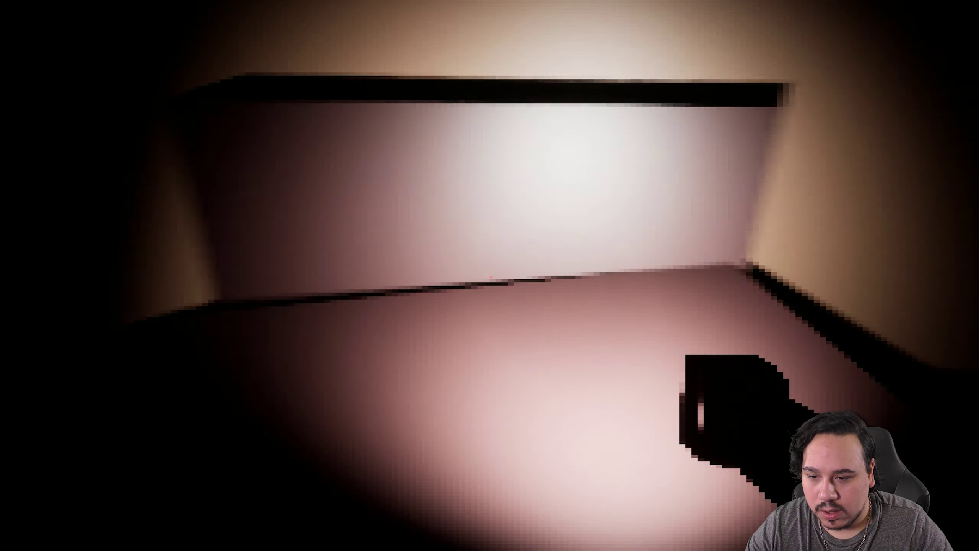
pyautogui.press('f')
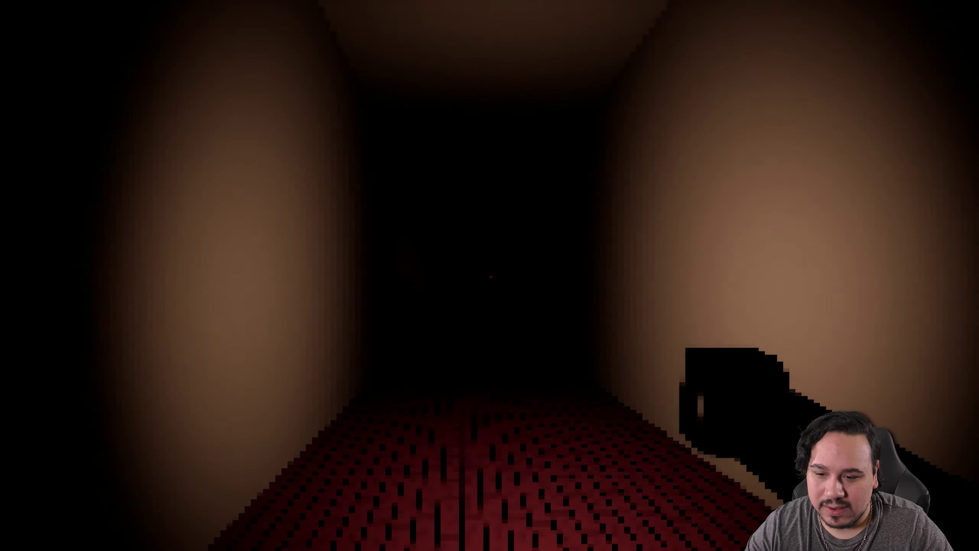
# Enter the lit room with the pink couches and pick up the hammer from the carpet.
pyautogui.press('w')
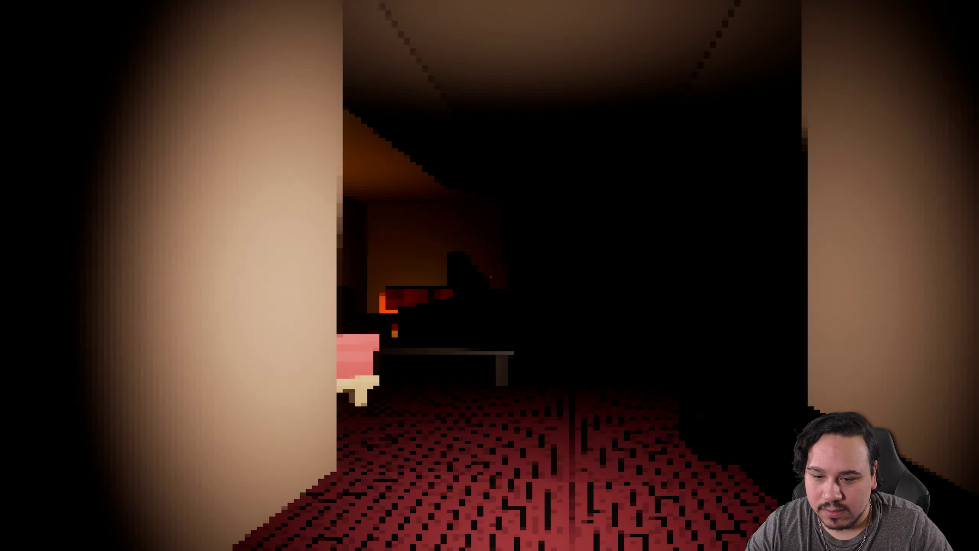
pyautogui.press('w')
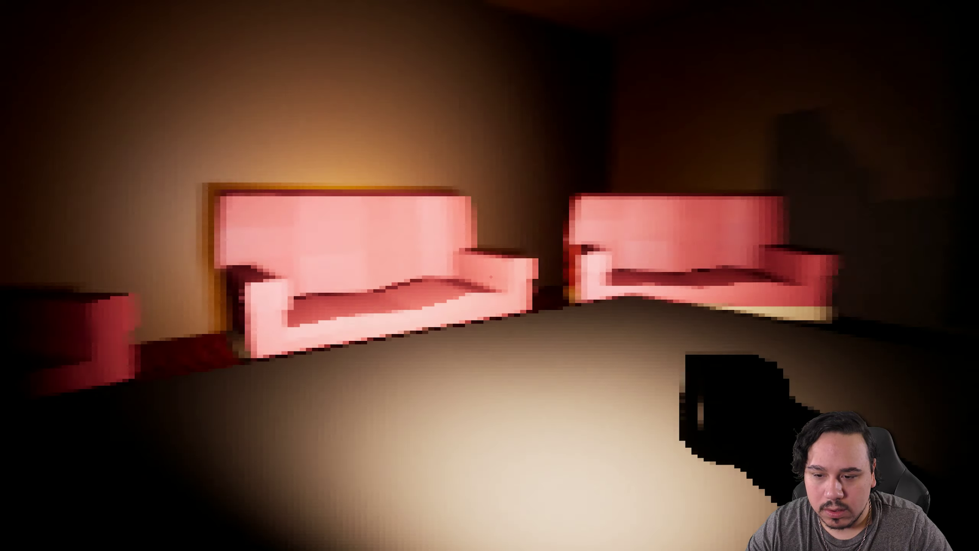
pyautogui.press('w')
pyautogui.press('w')
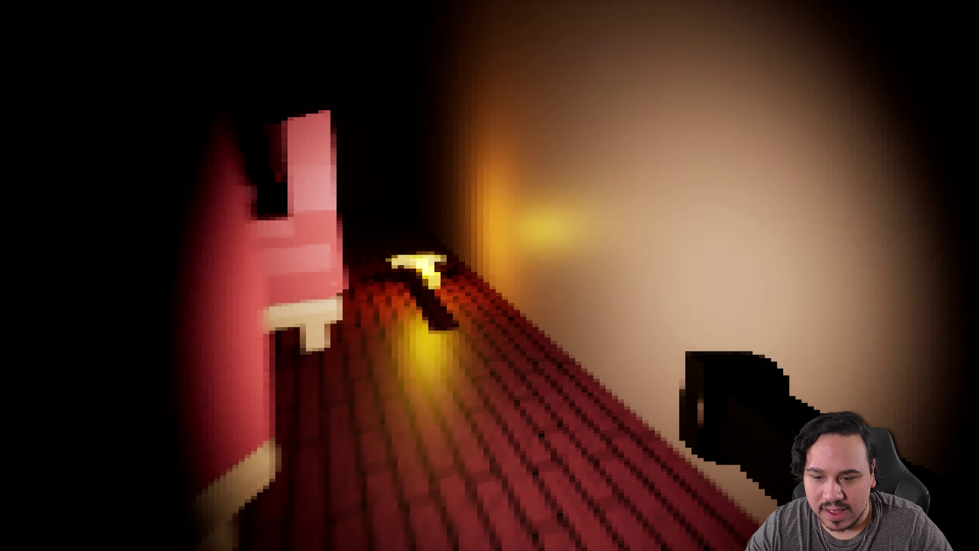
pyautogui.press('w')
pyautogui.click(490, 276)
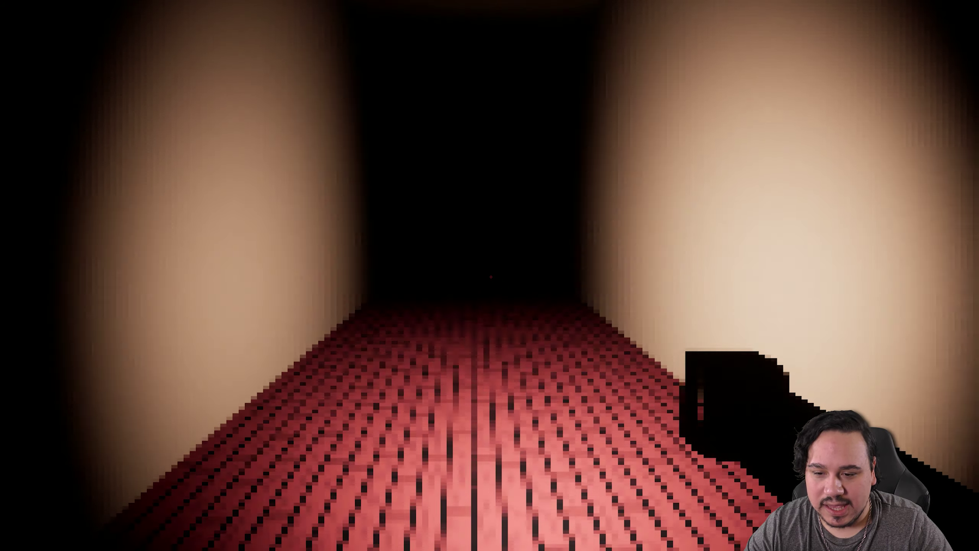
# Walk through the dark room and narrow corridor into the room with couches.
pyautogui.press('w')
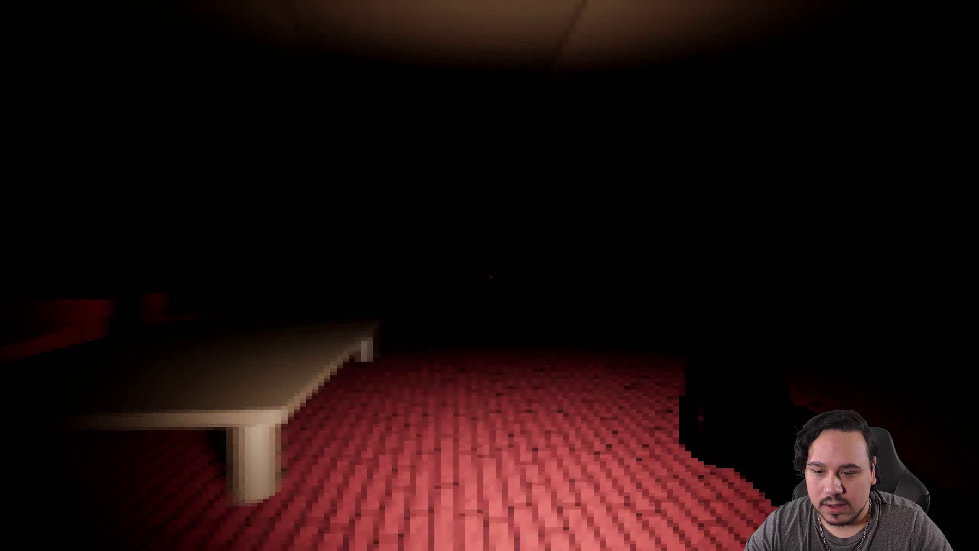
pyautogui.press('w')
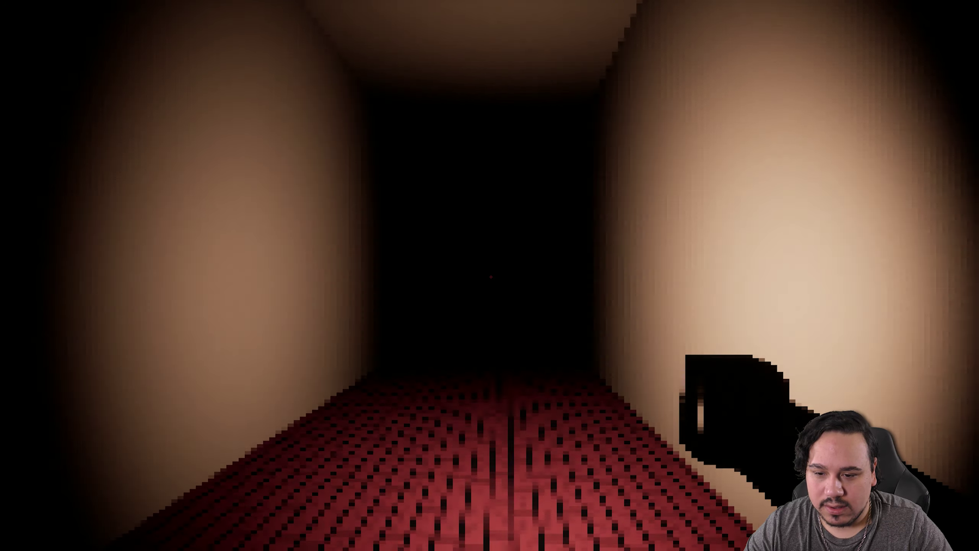
pyautogui.press('w')
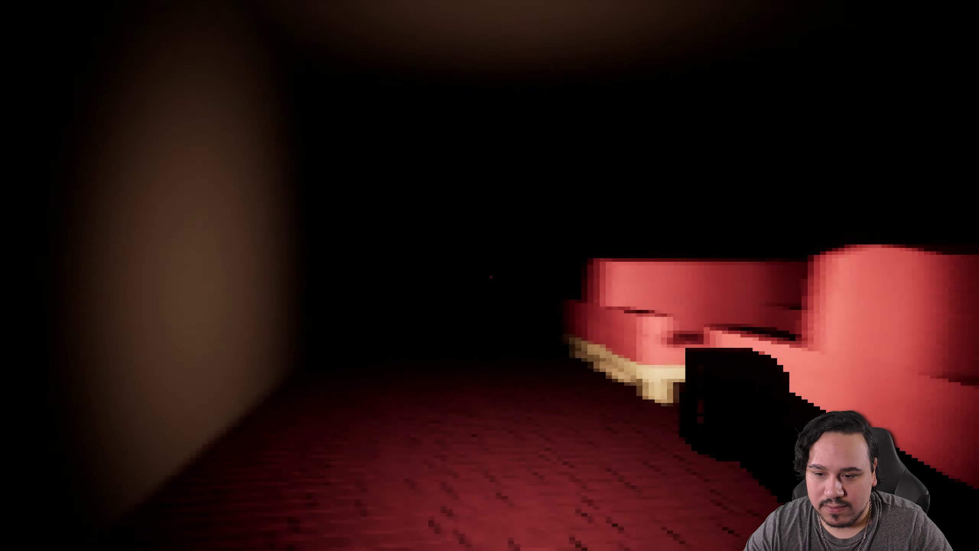
# Pick up the silver key and press the red button in the Gate Room.
pyautogui.press('w')
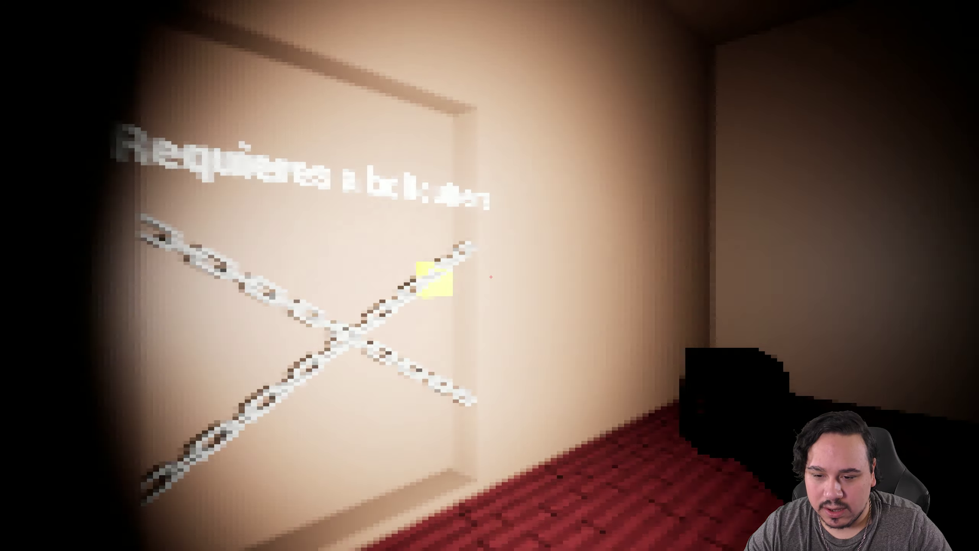
pyautogui.press('w')
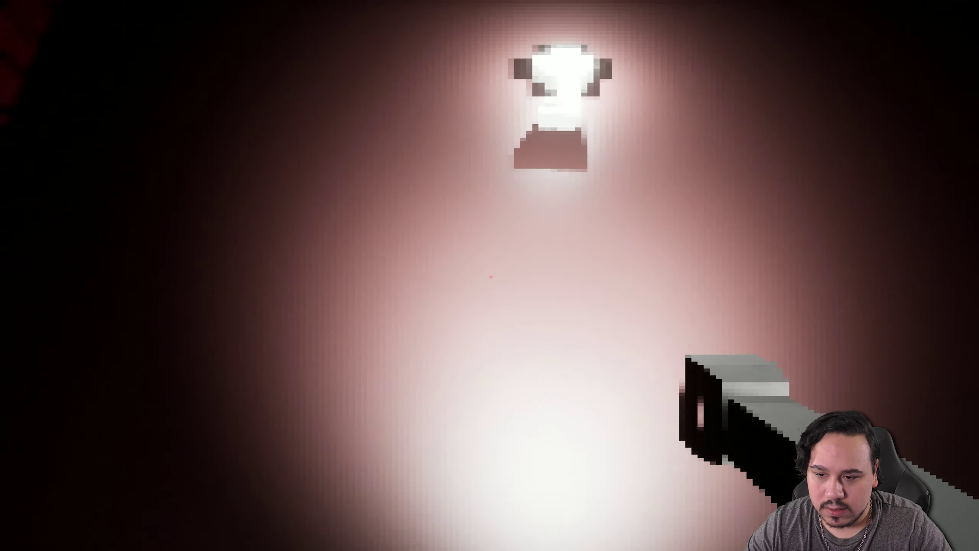
pyautogui.press('e')
pyautogui.press('w')
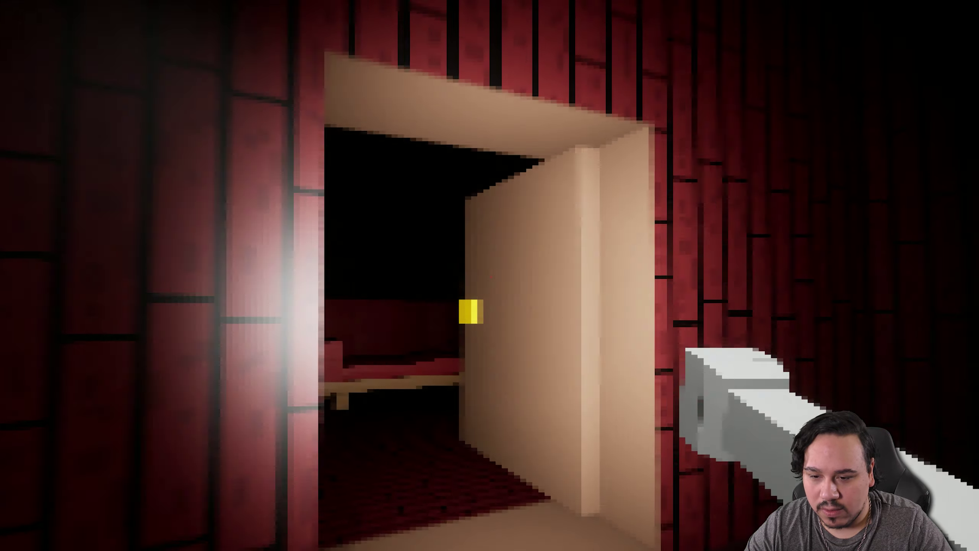
pyautogui.press('w')
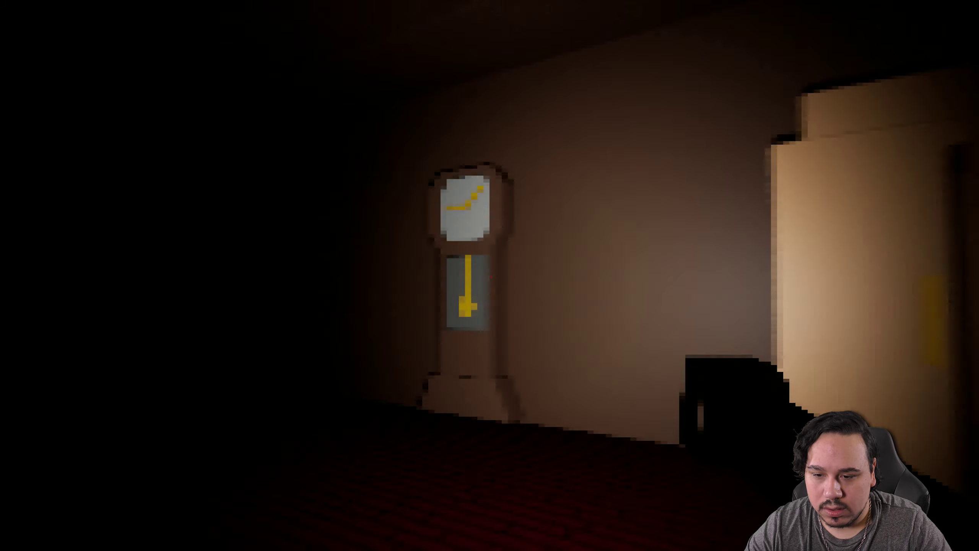
# Walk the dark corridors past the grandfather clock and smash the boarded, padlocked doorway.
pyautogui.press('w')
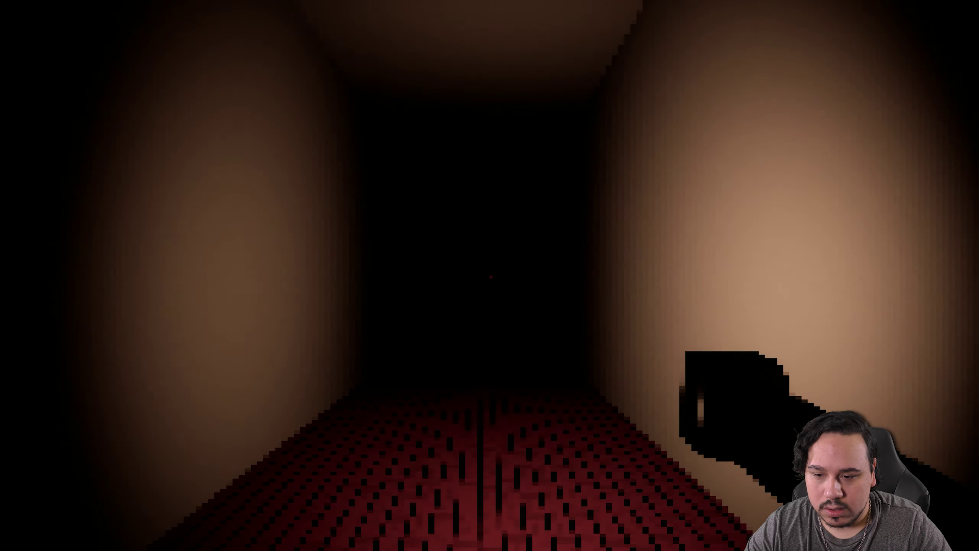
pyautogui.press('w')
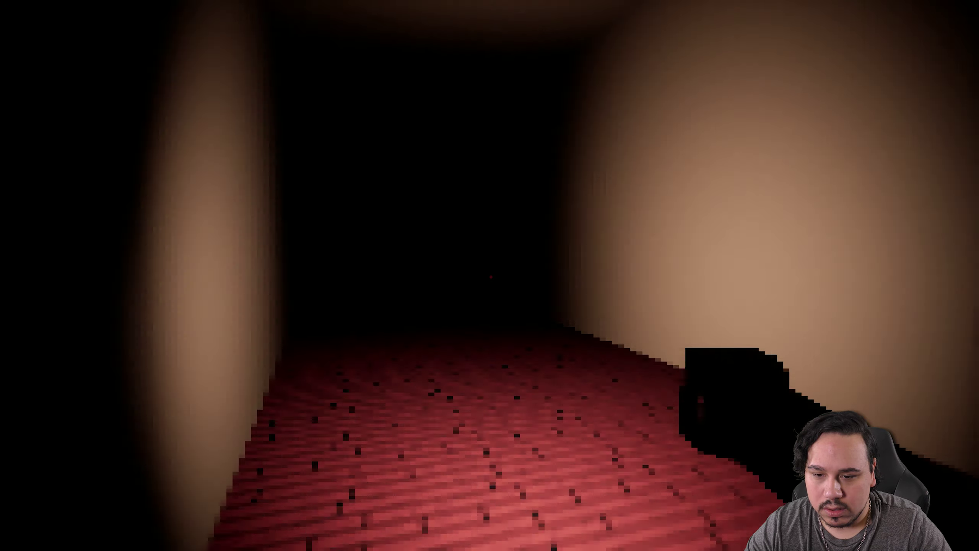
pyautogui.press('w')
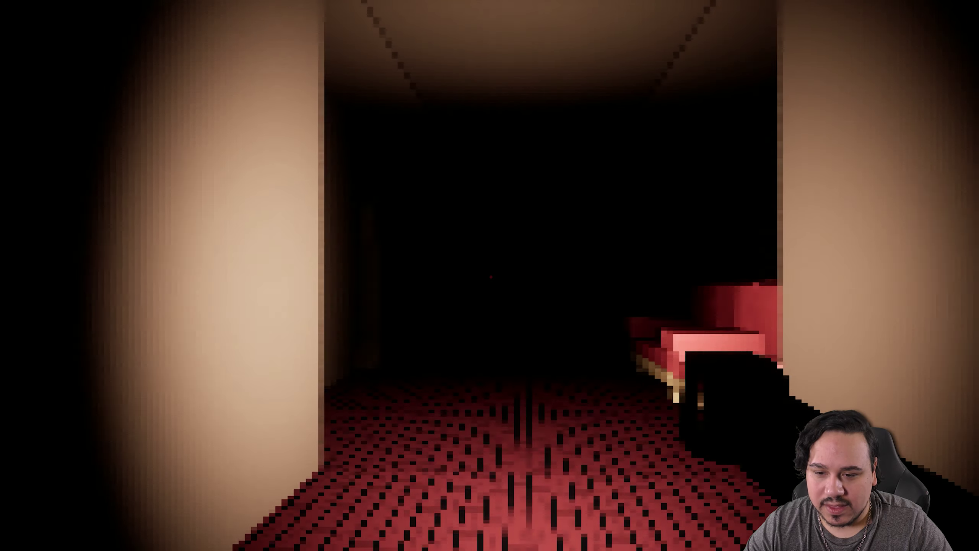
pyautogui.press('w')
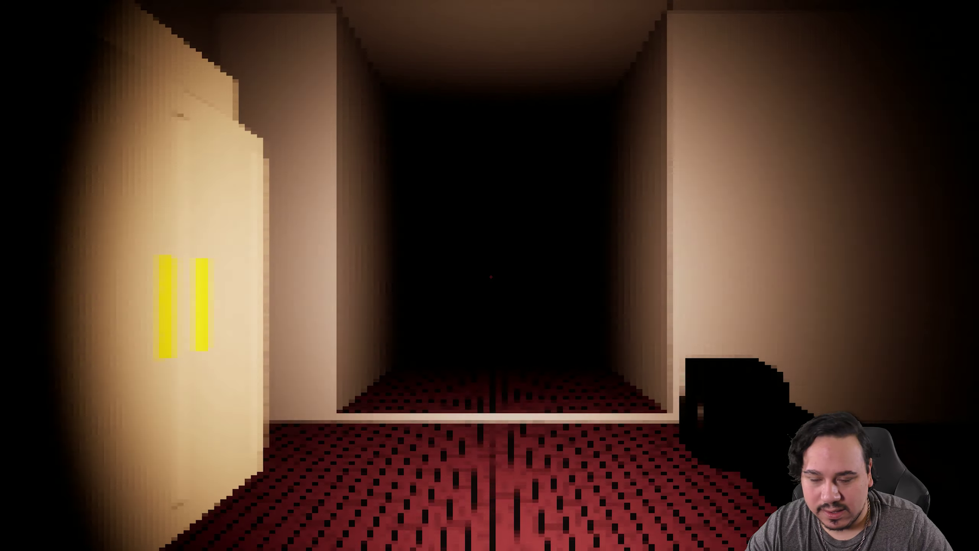
pyautogui.press('w')
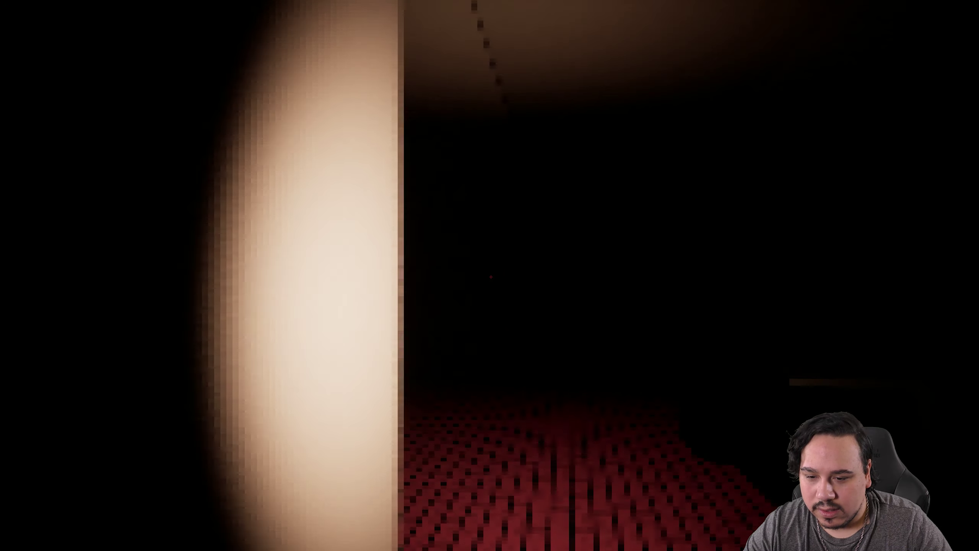
pyautogui.press('w')
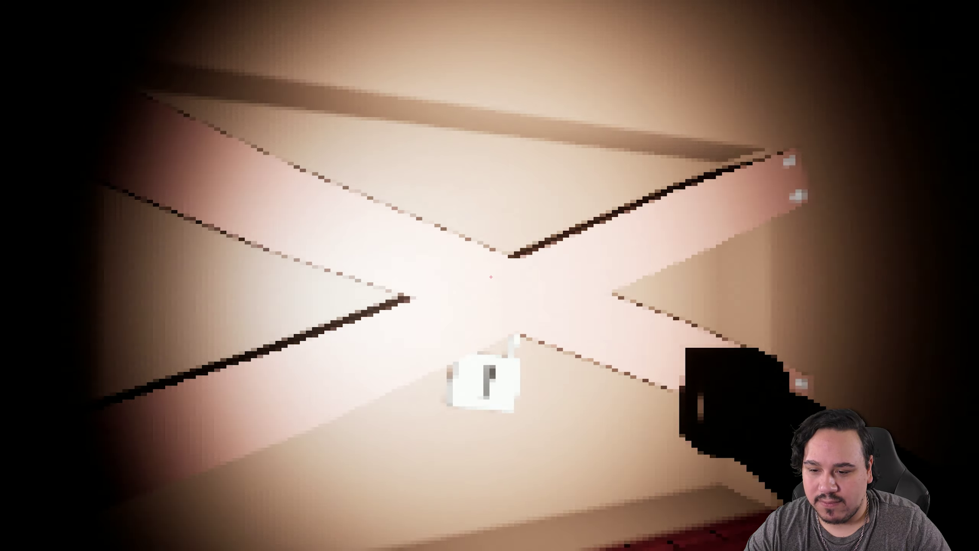
# Walk through the broken exit to reach the YOU ESCAPED screen.
pyautogui.press('w')
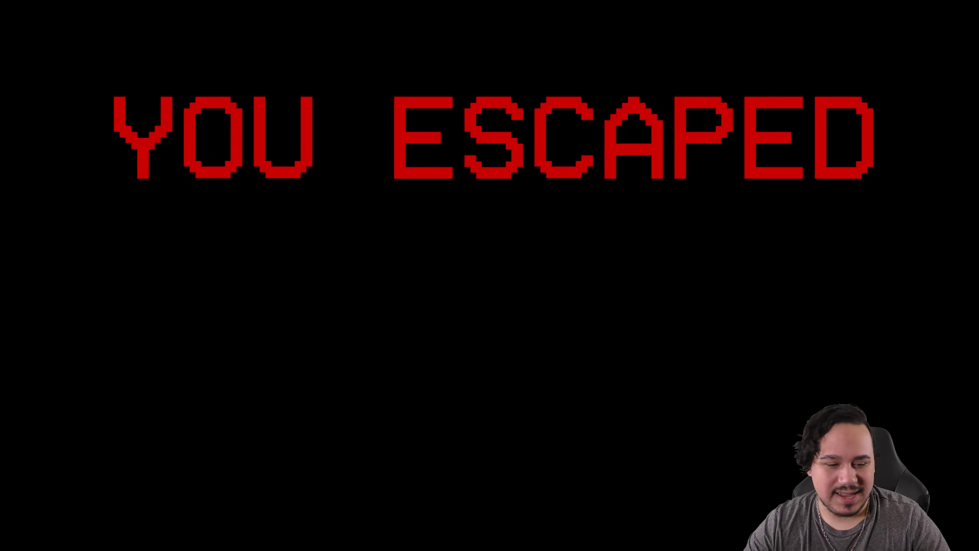